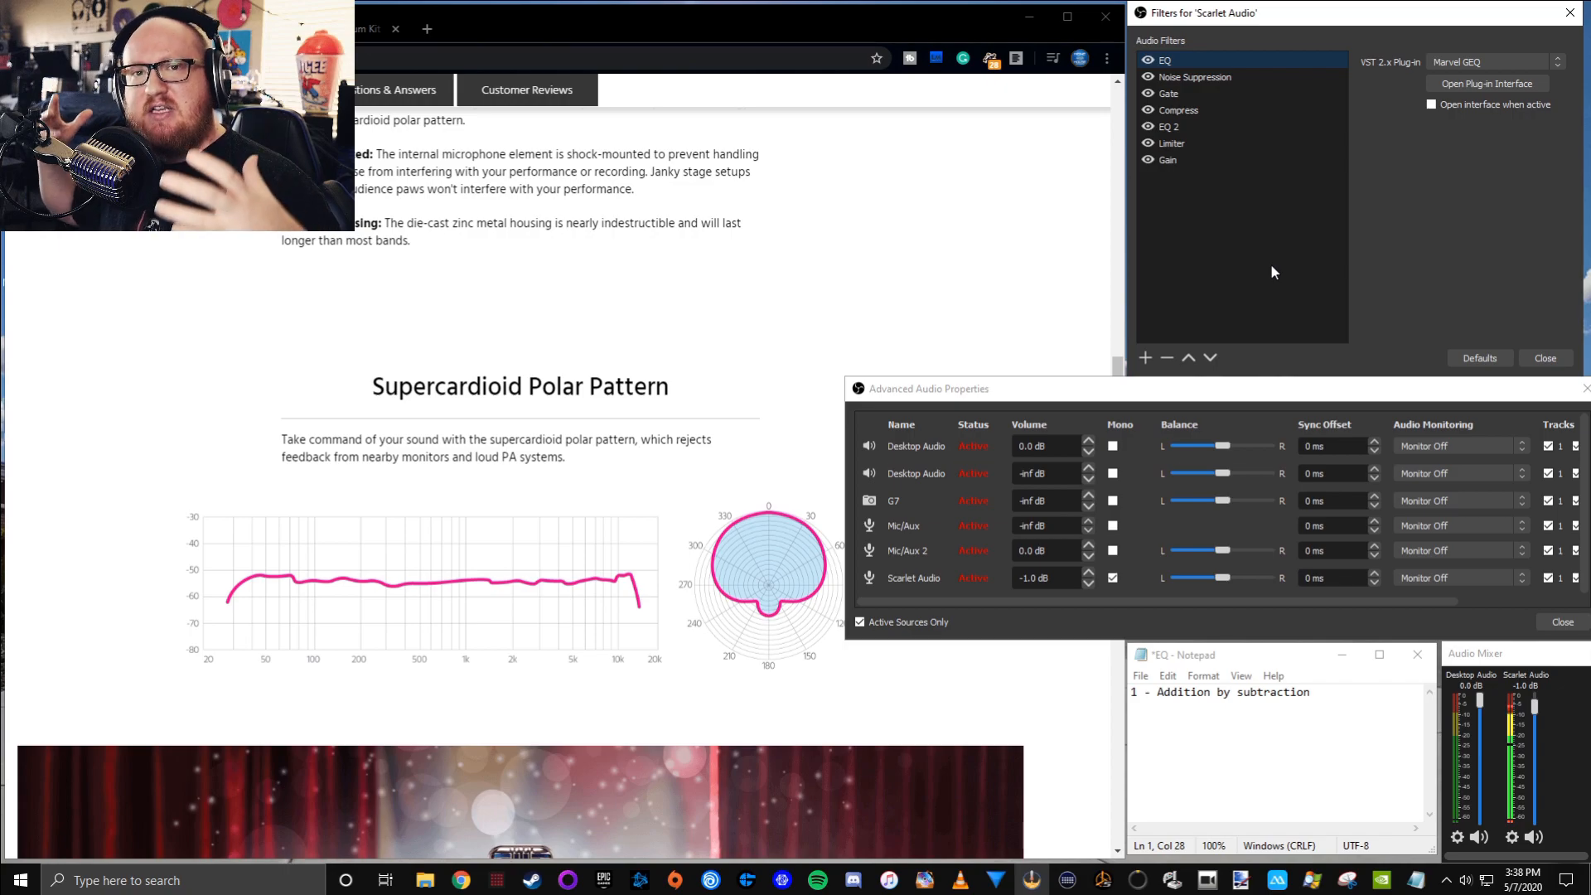
Show the Free Hi Hat Loop Drum Kit video page and return to the microphone's frequency response chart
drag(845, 478, 852, 478)
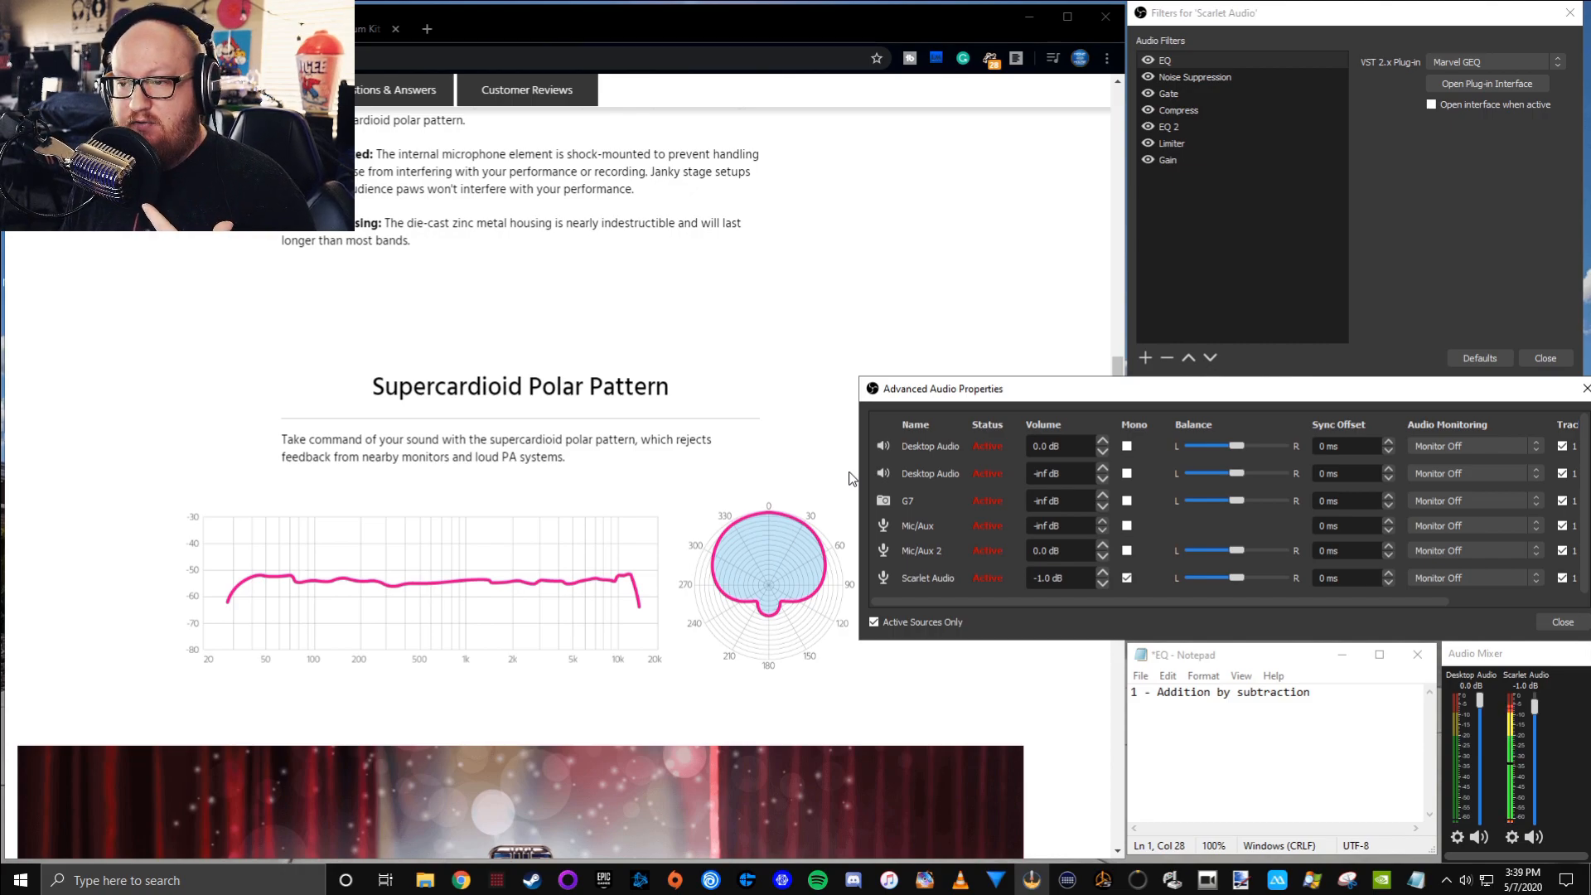
click(319, 29)
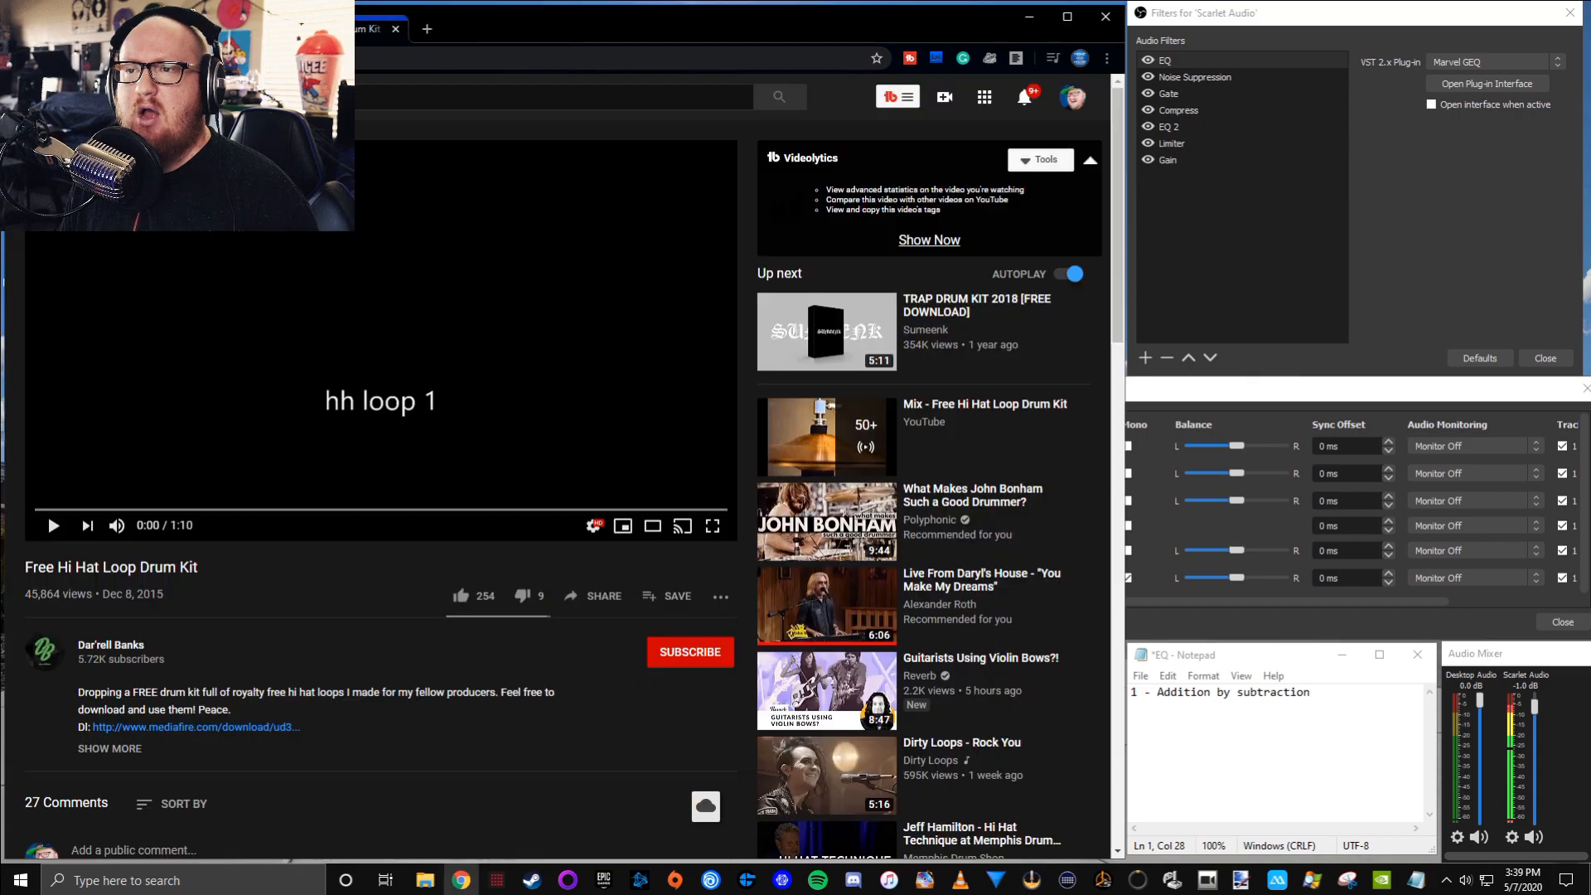
click(136, 29)
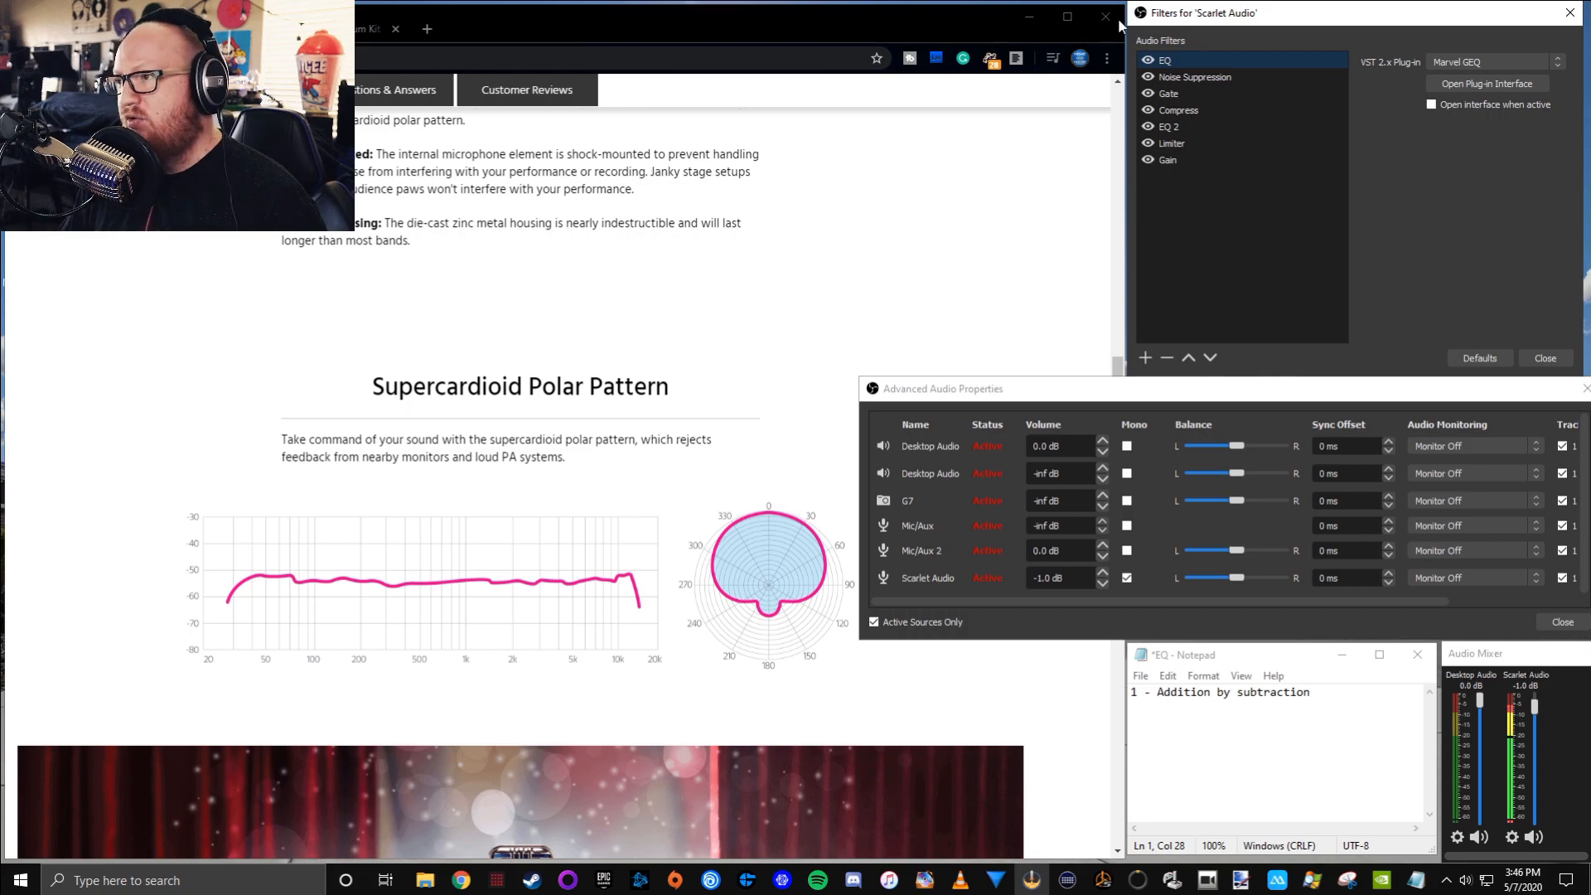
Try the EQ filter's 20 Hz and 31.7 Hz bands near 0 dB and near 11 dB, returning both to -12.0 dB
click(1451, 85)
drag(827, 219, 886, 27)
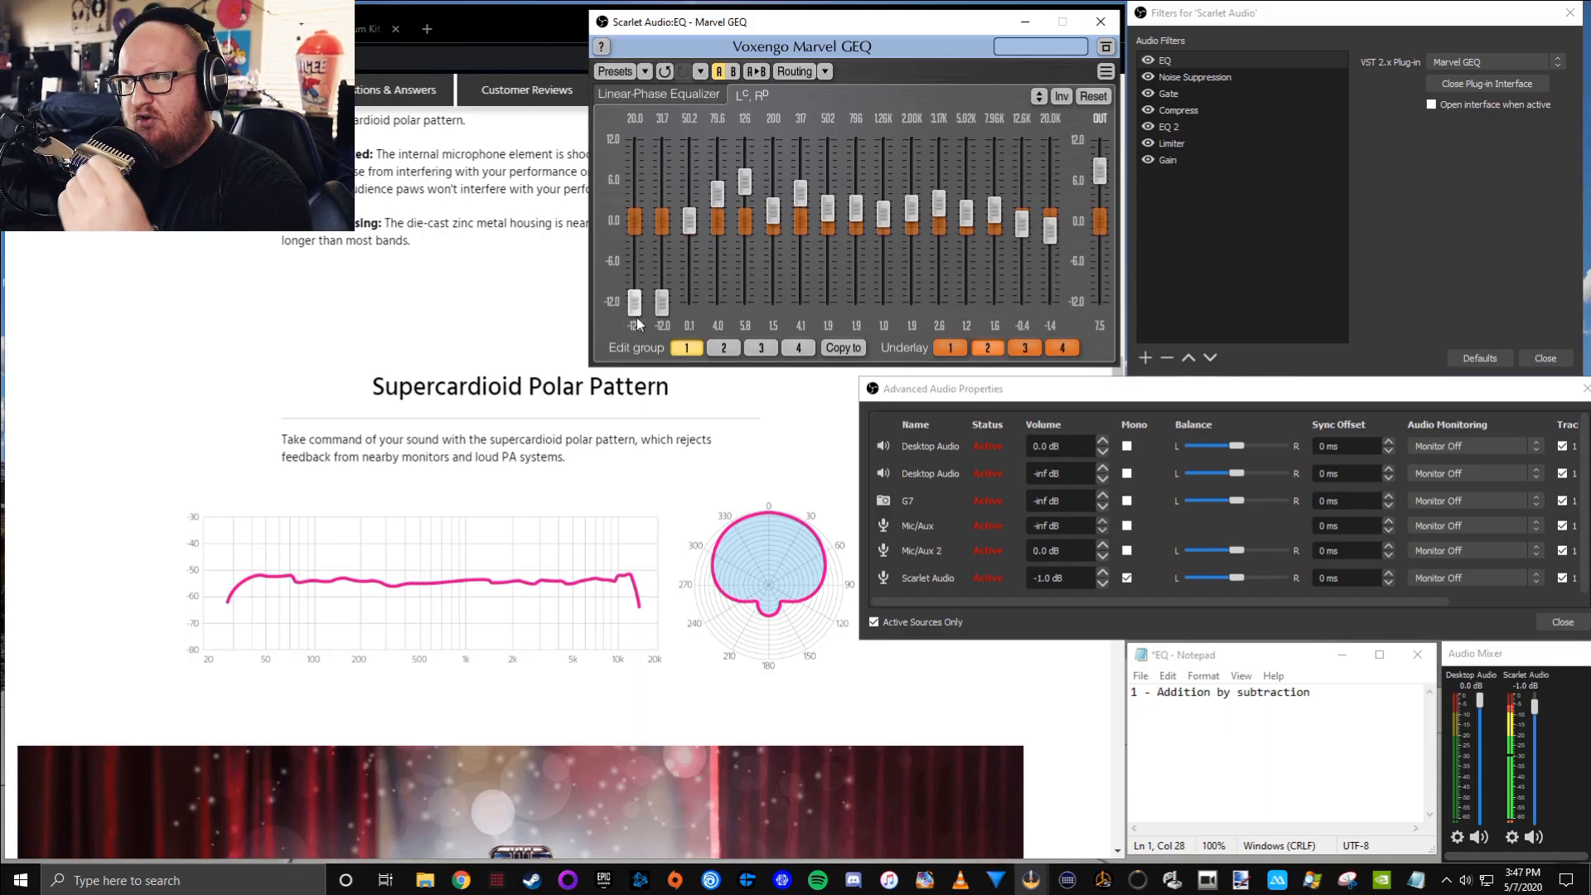
drag(662, 304, 662, 223)
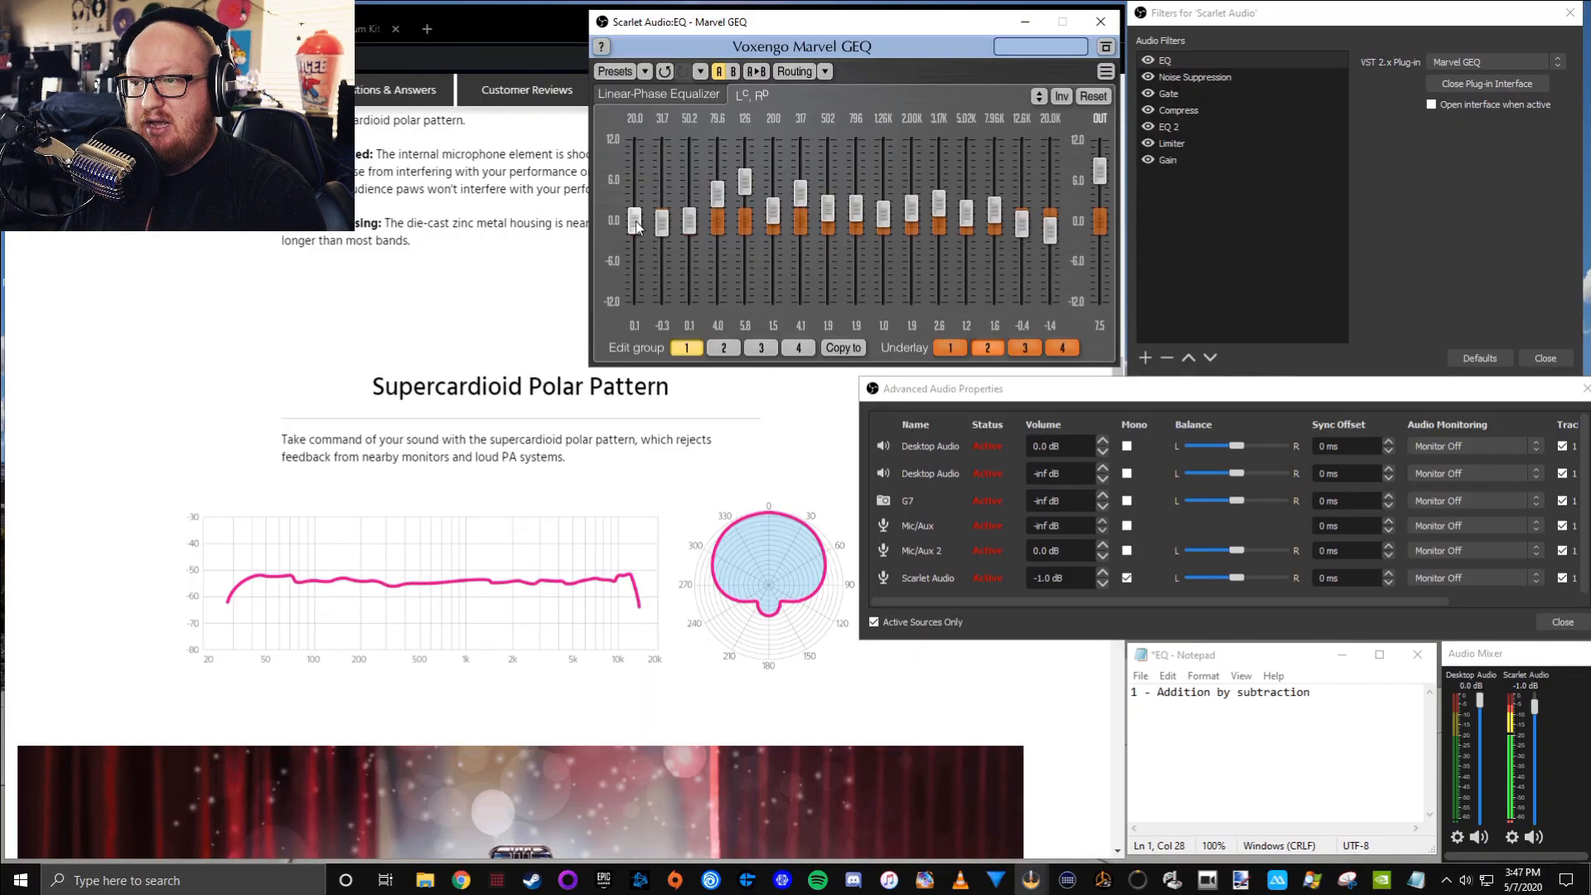
drag(634, 221, 662, 151)
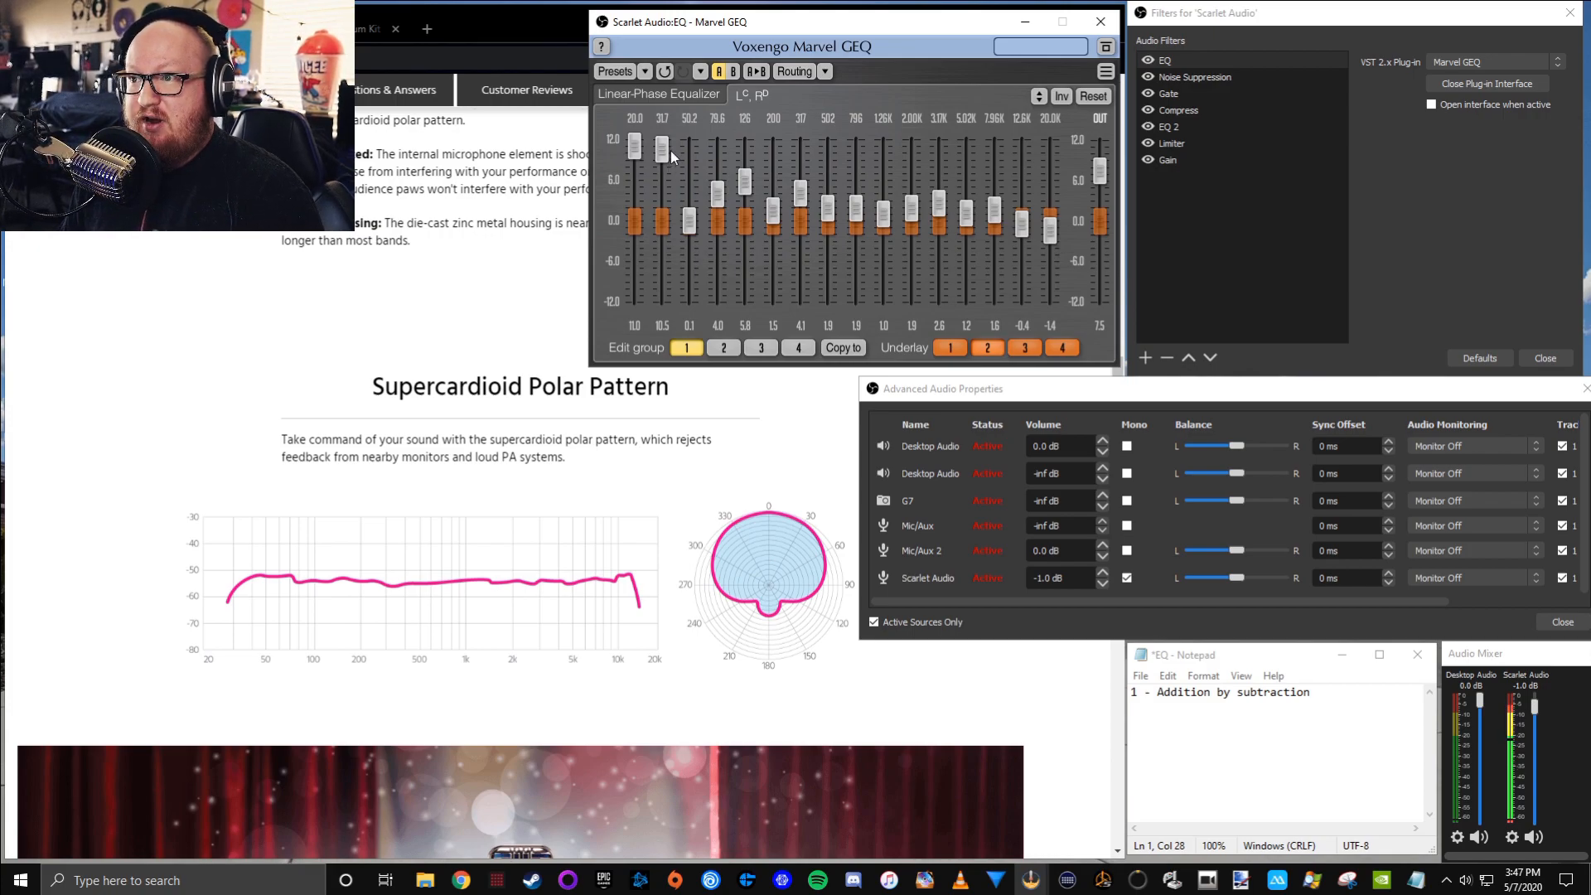
drag(662, 151, 634, 303)
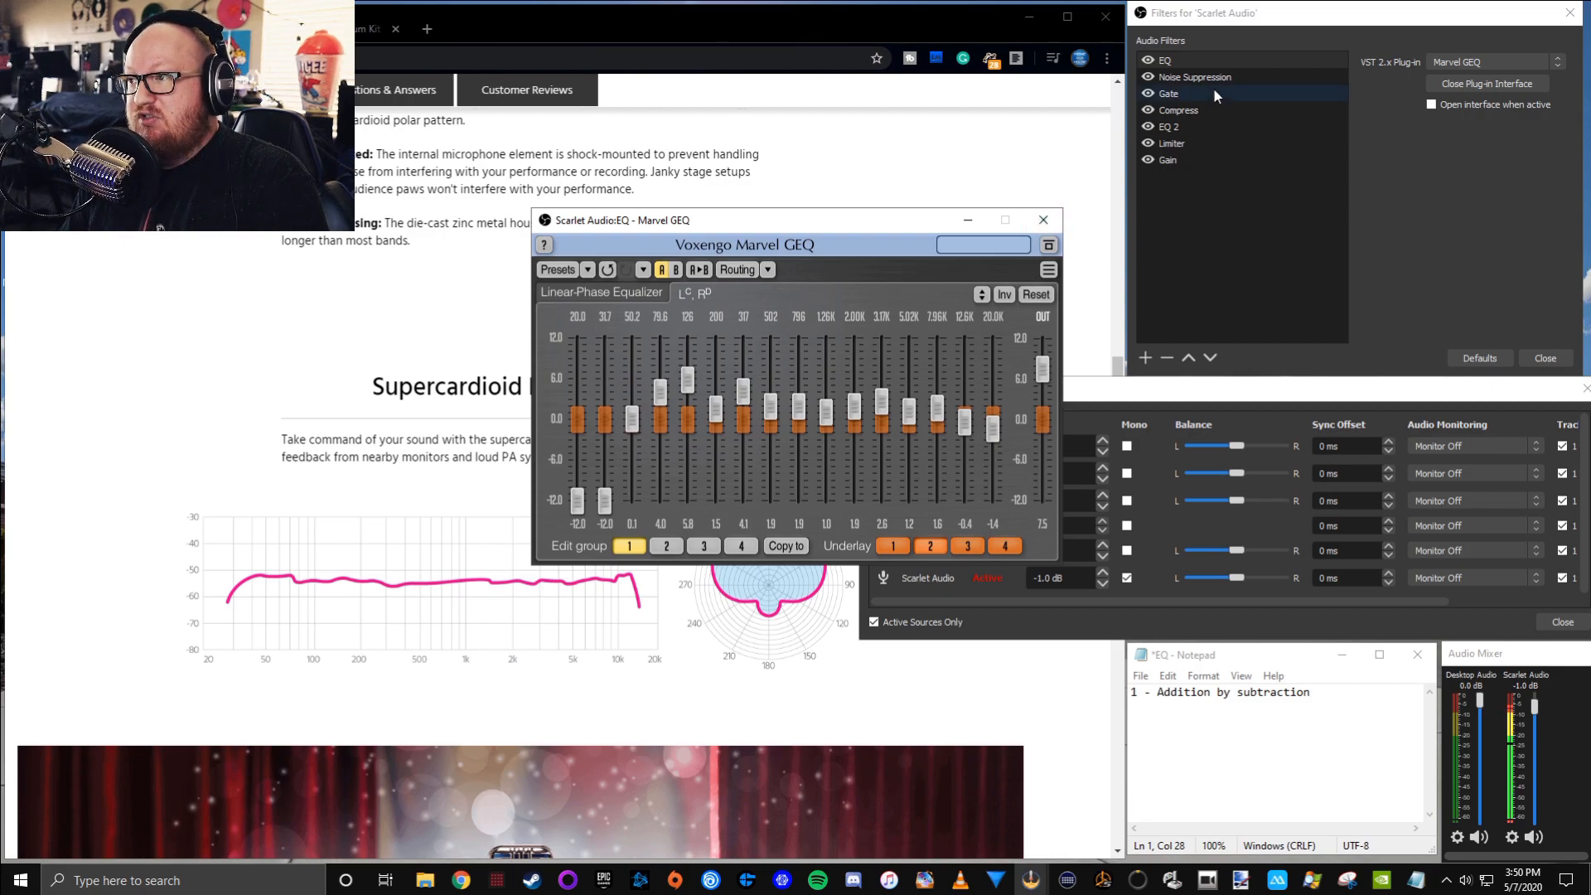
click(1044, 221)
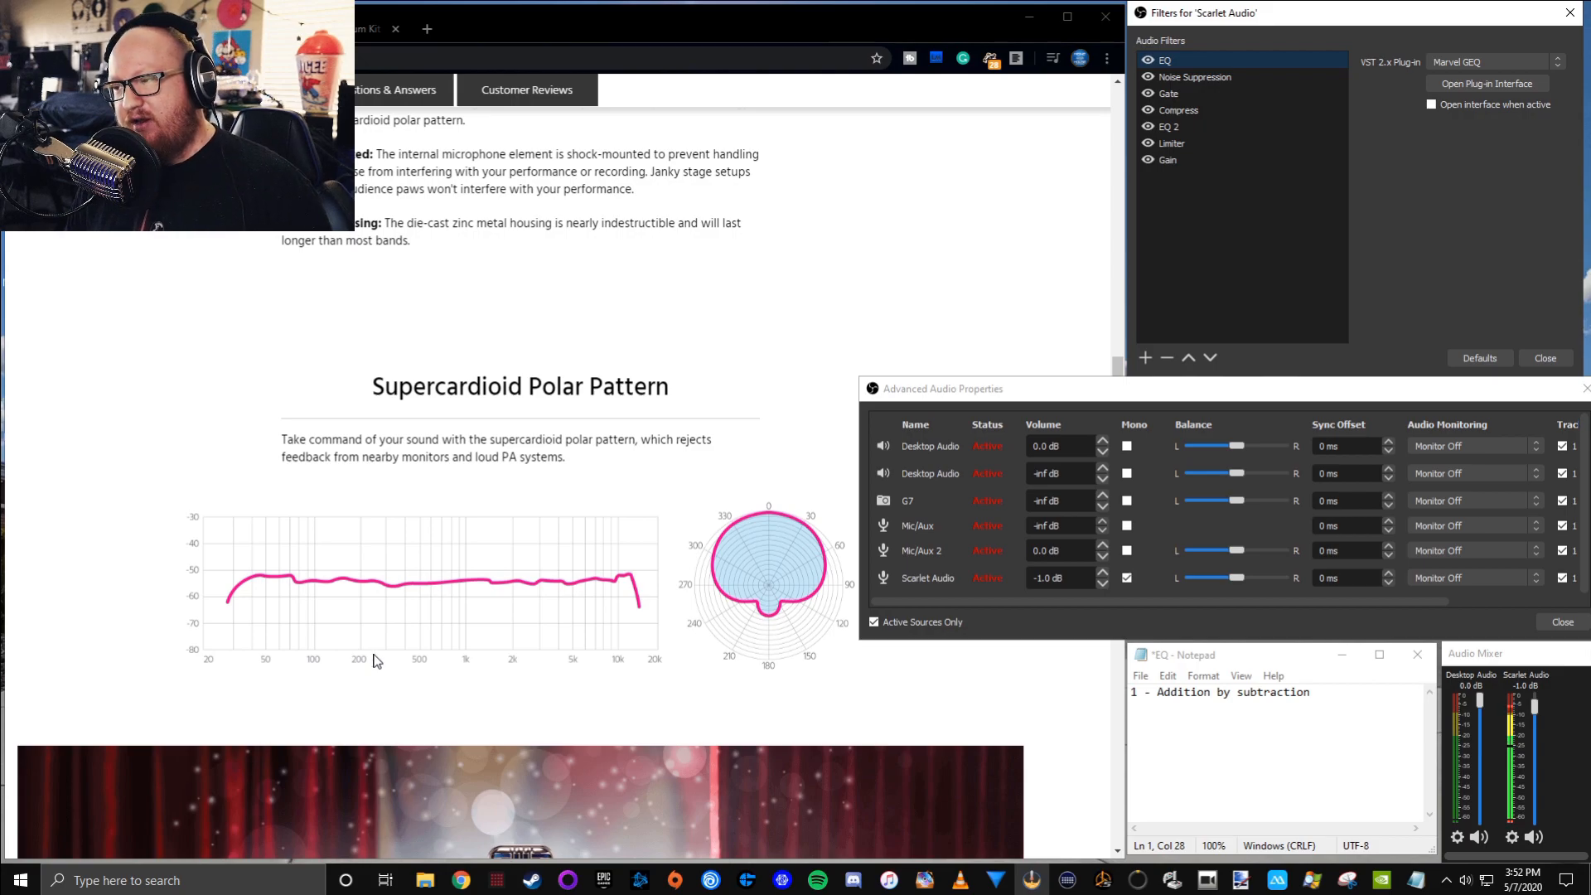
Turn off the Gate and Noise Suppression filters on the Scarlet Audio source
drag(1381, 394, 1371, 391)
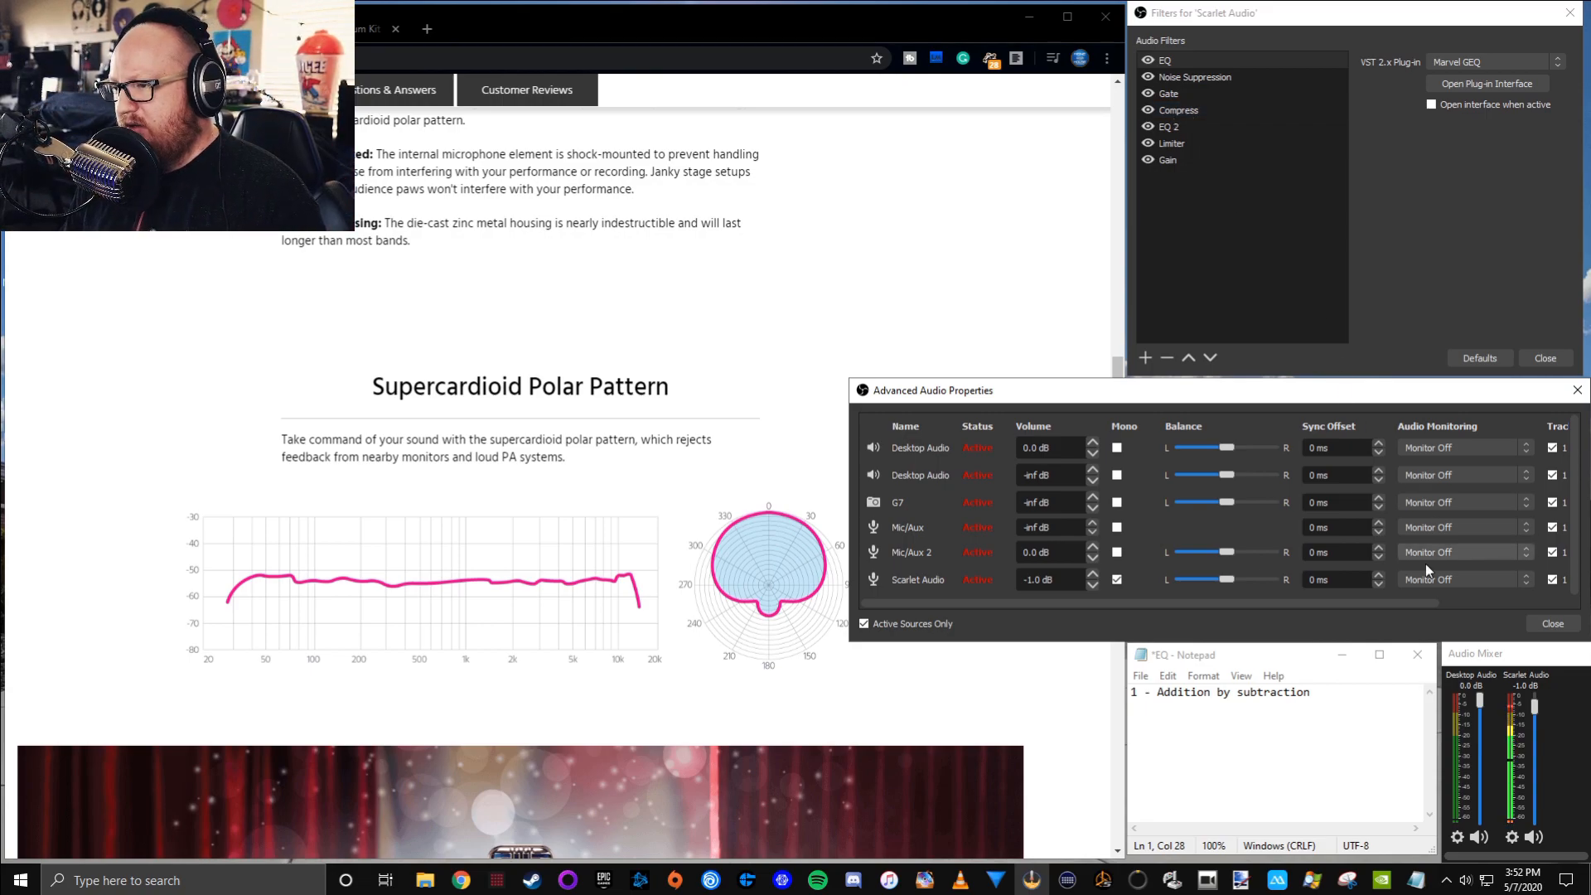
click(1227, 126)
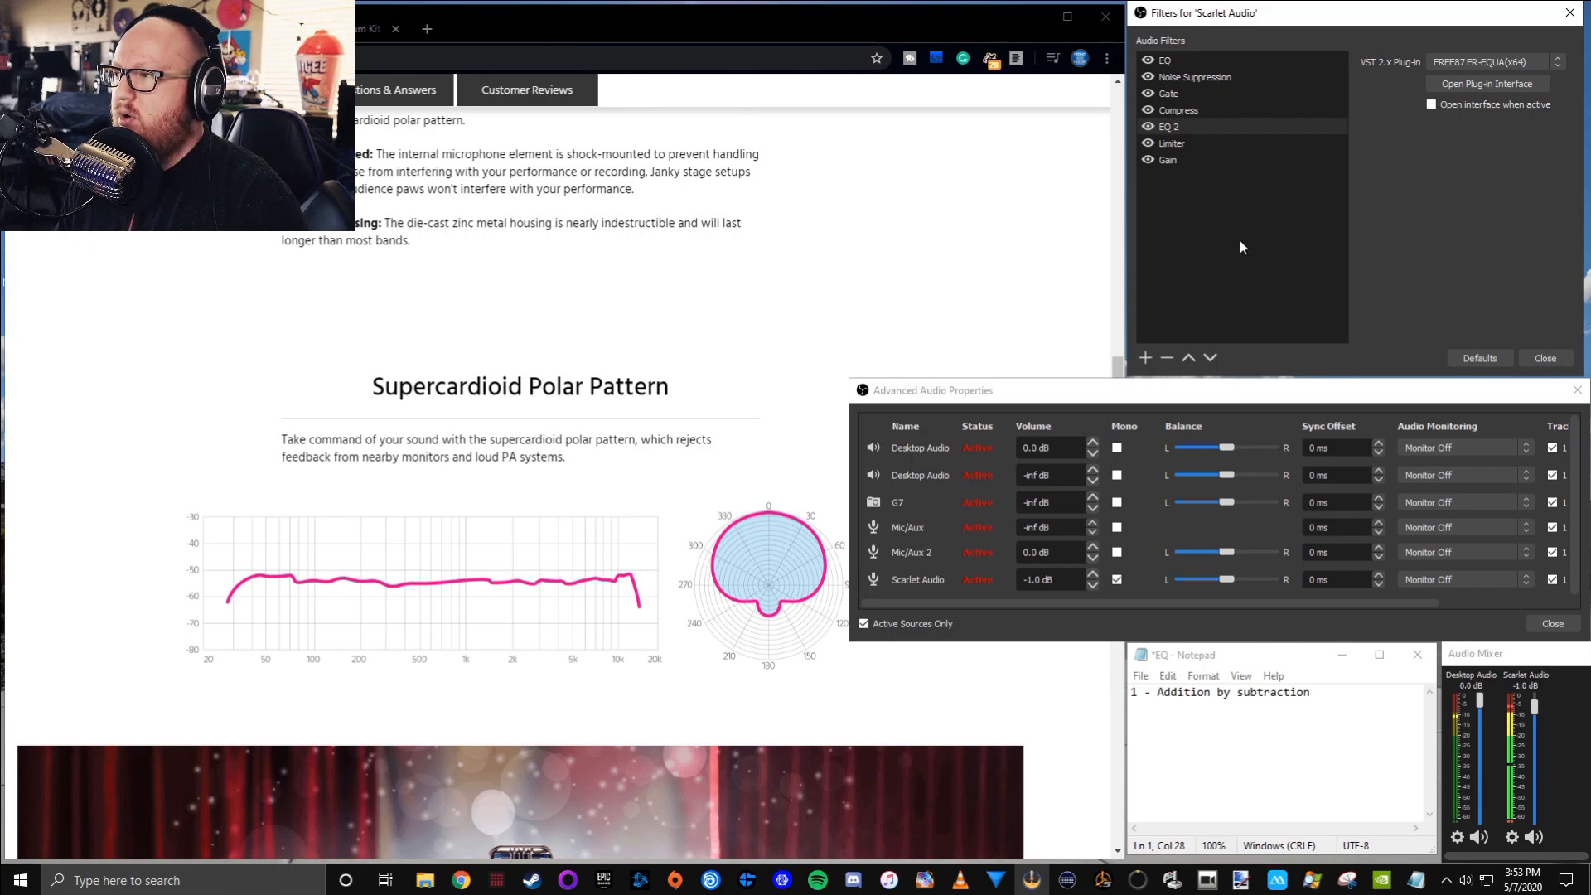
click(1148, 93)
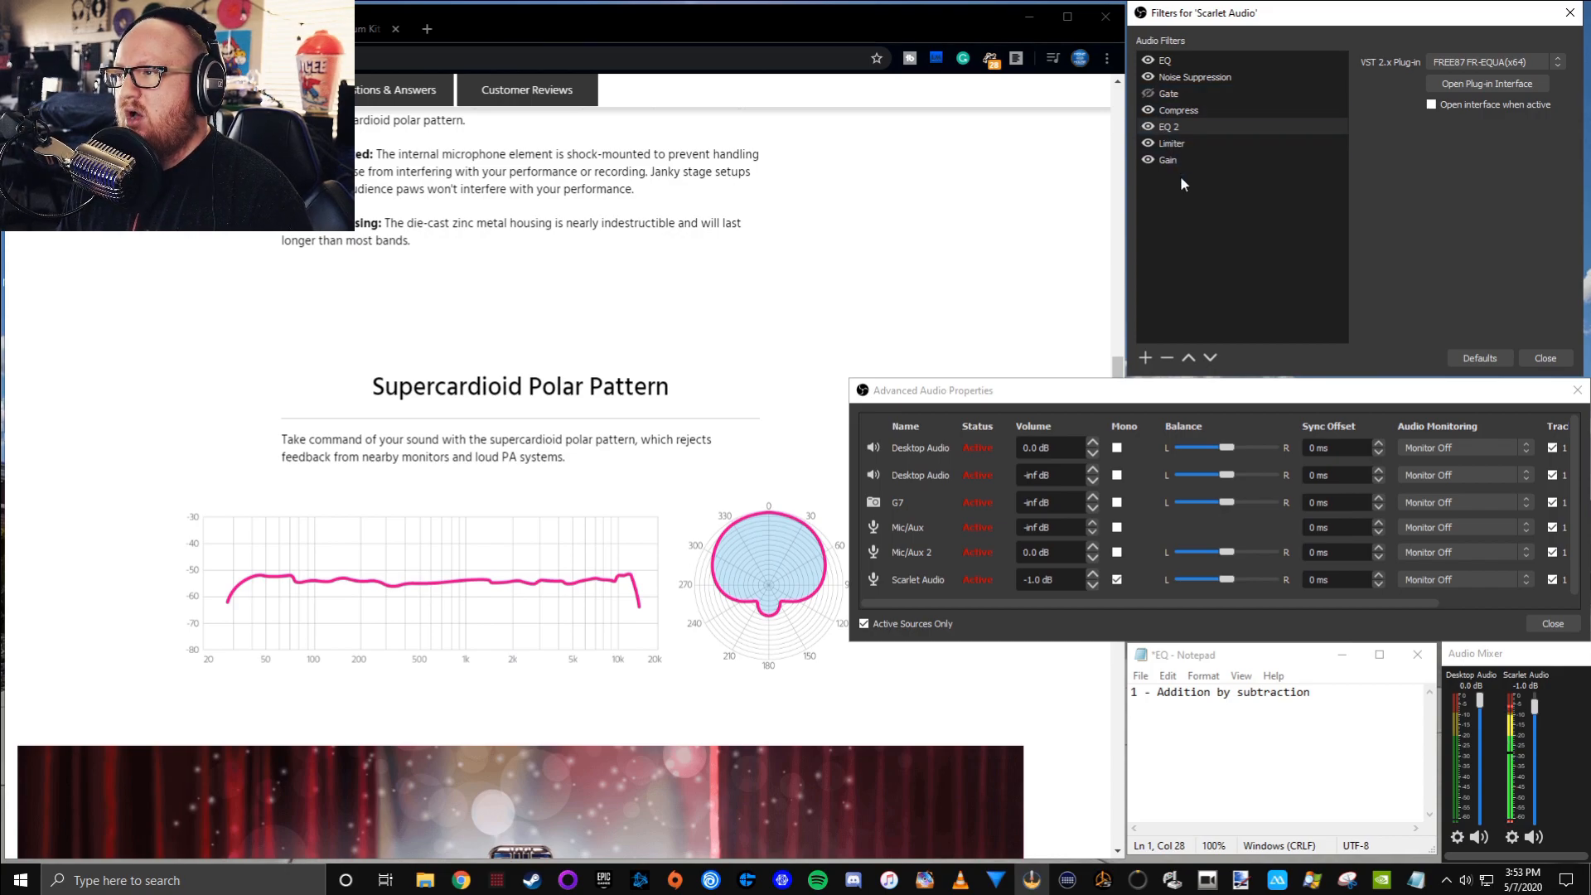
click(1147, 78)
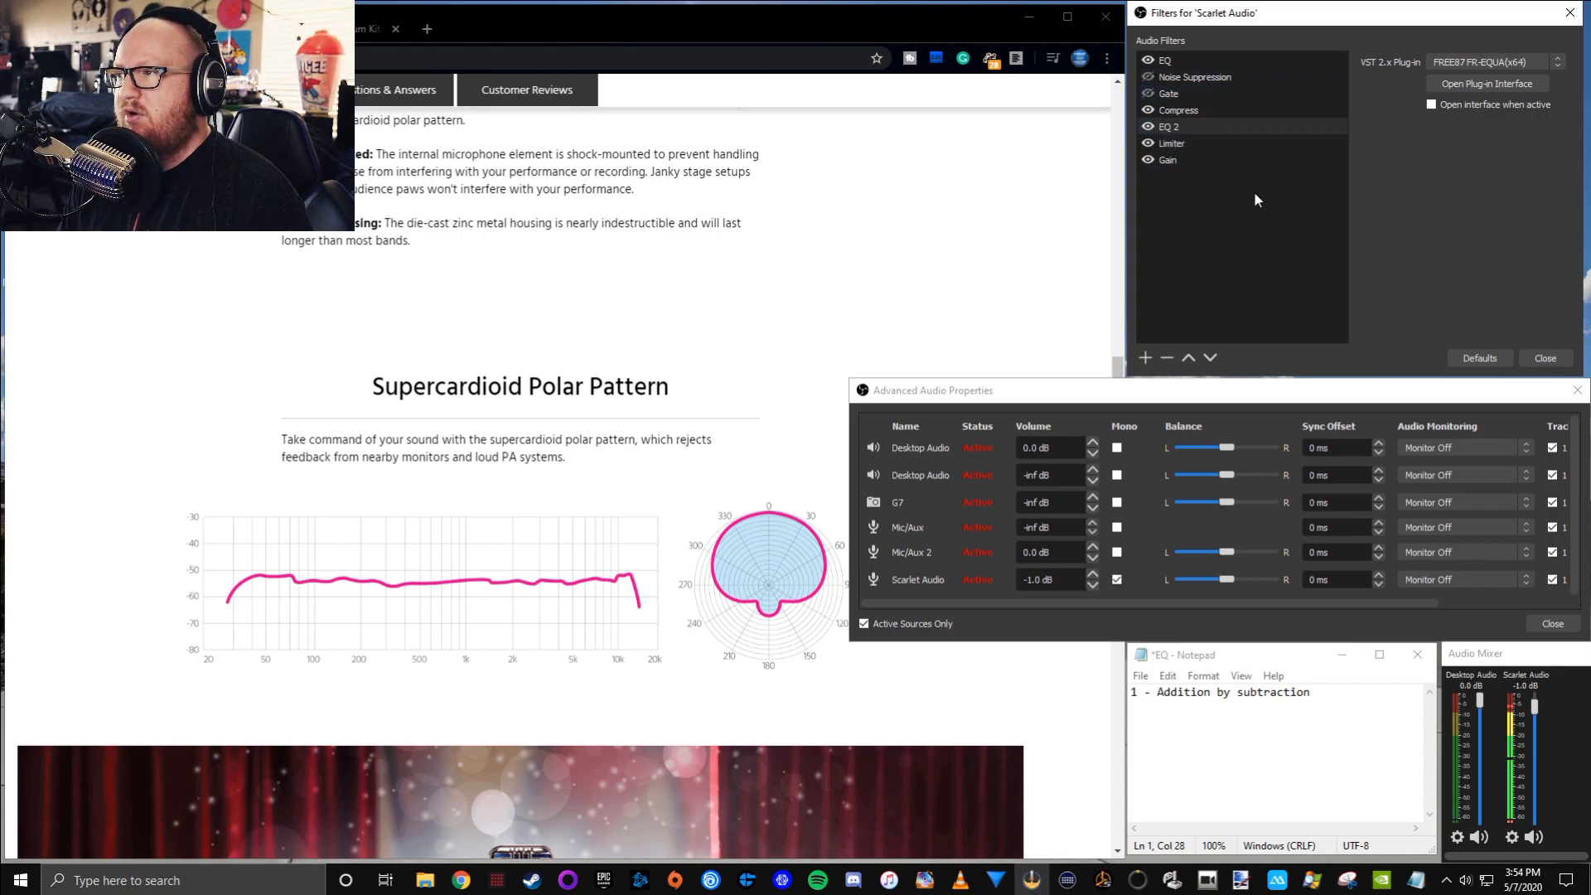
Listen to Scarlet Audio with Monitor and Output while disabling the EQ 2 filter, and return its monitoring to Monitor Off
click(1441, 580)
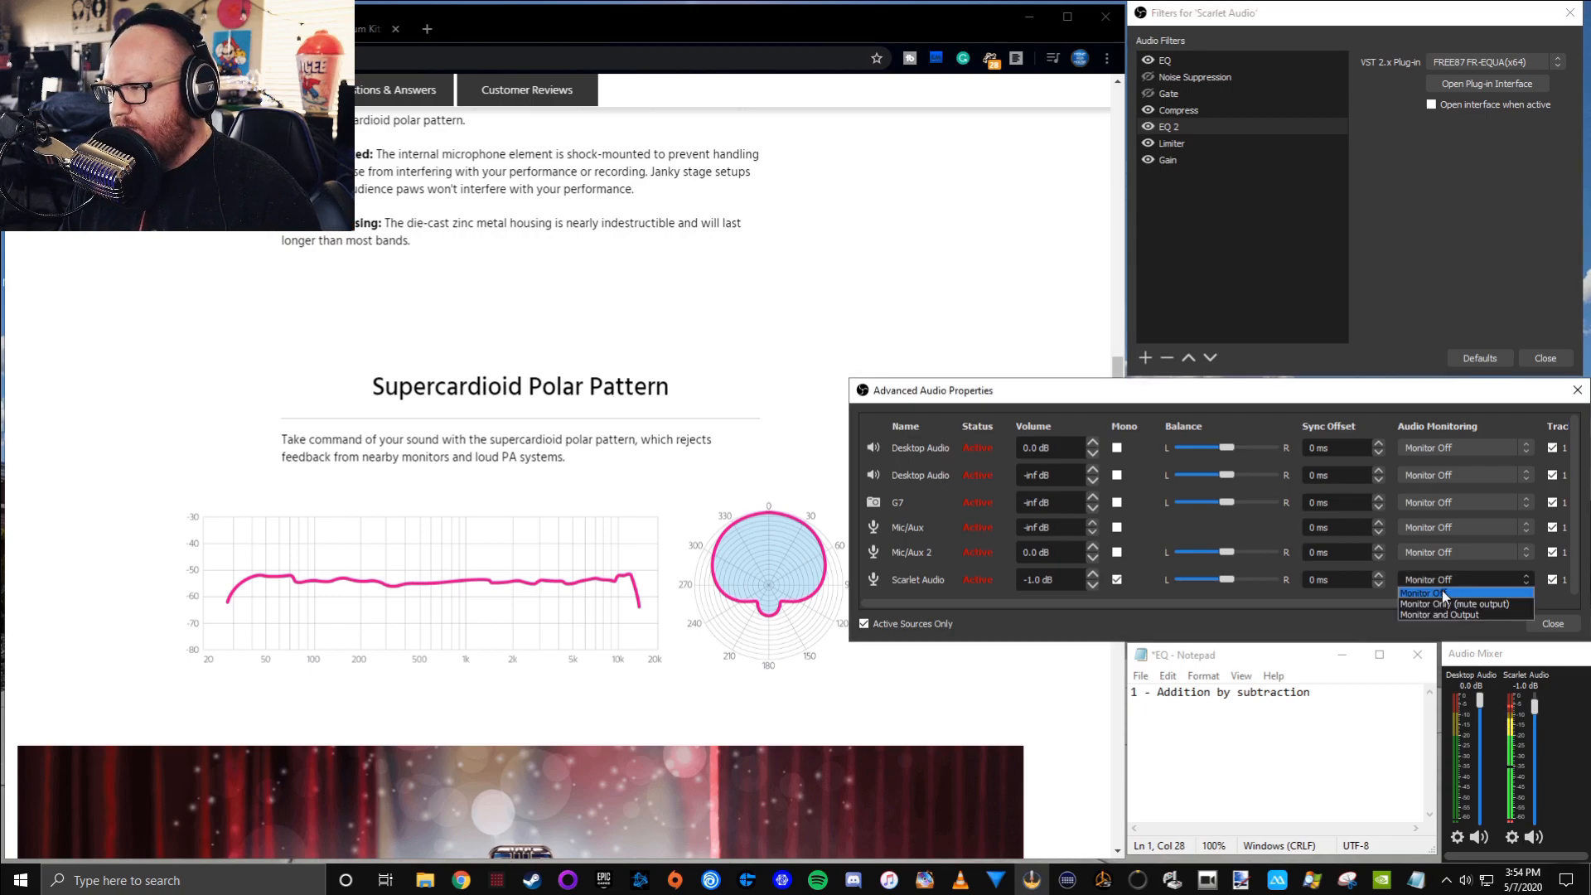
click(1448, 614)
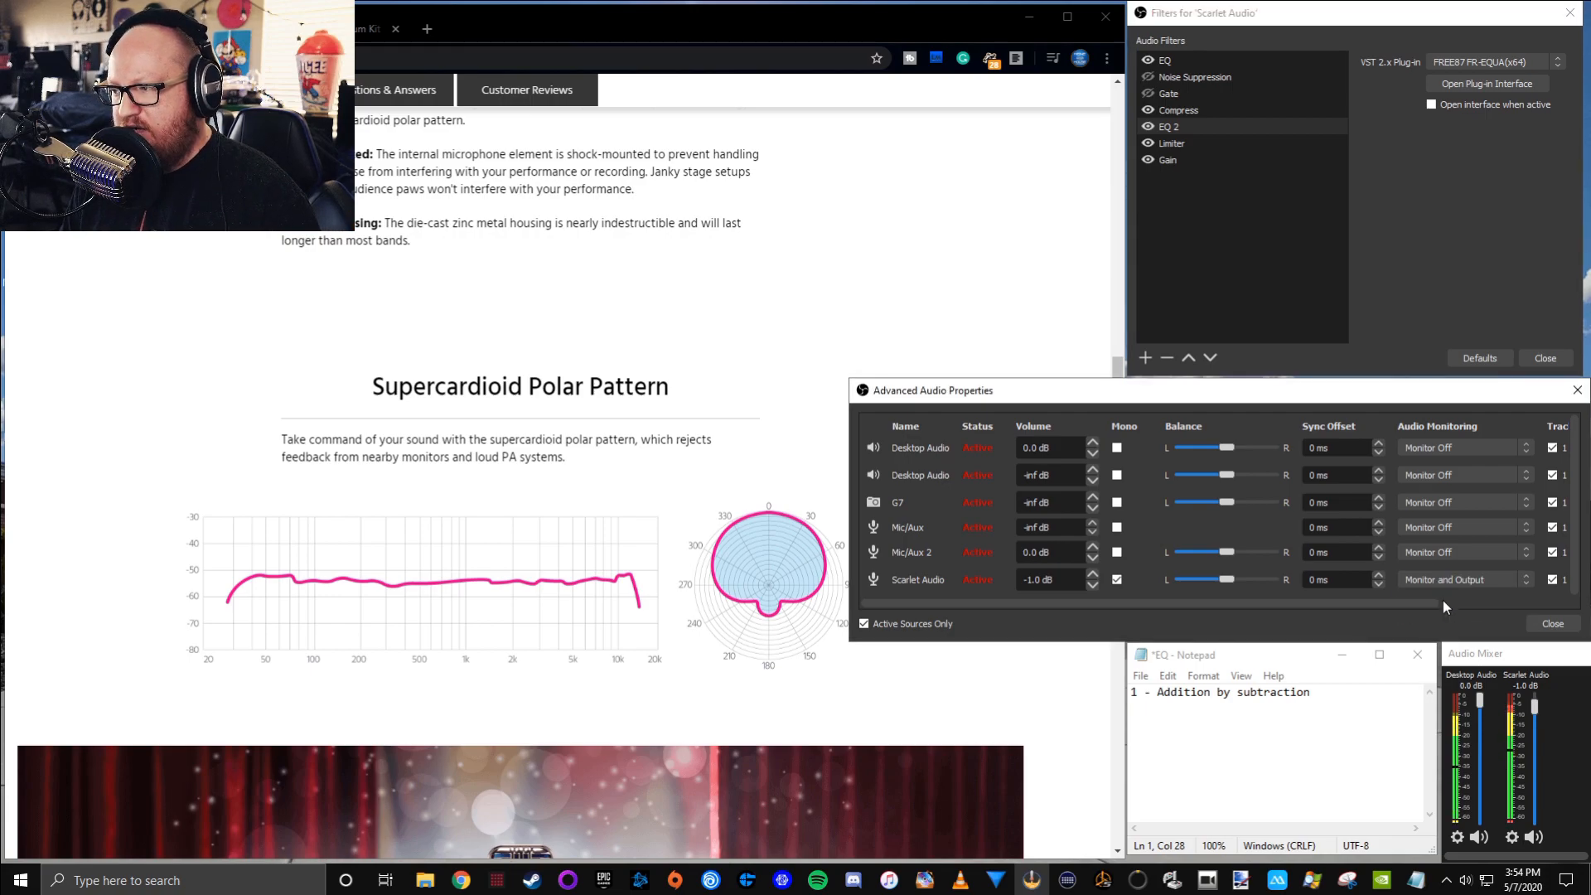
click(1148, 127)
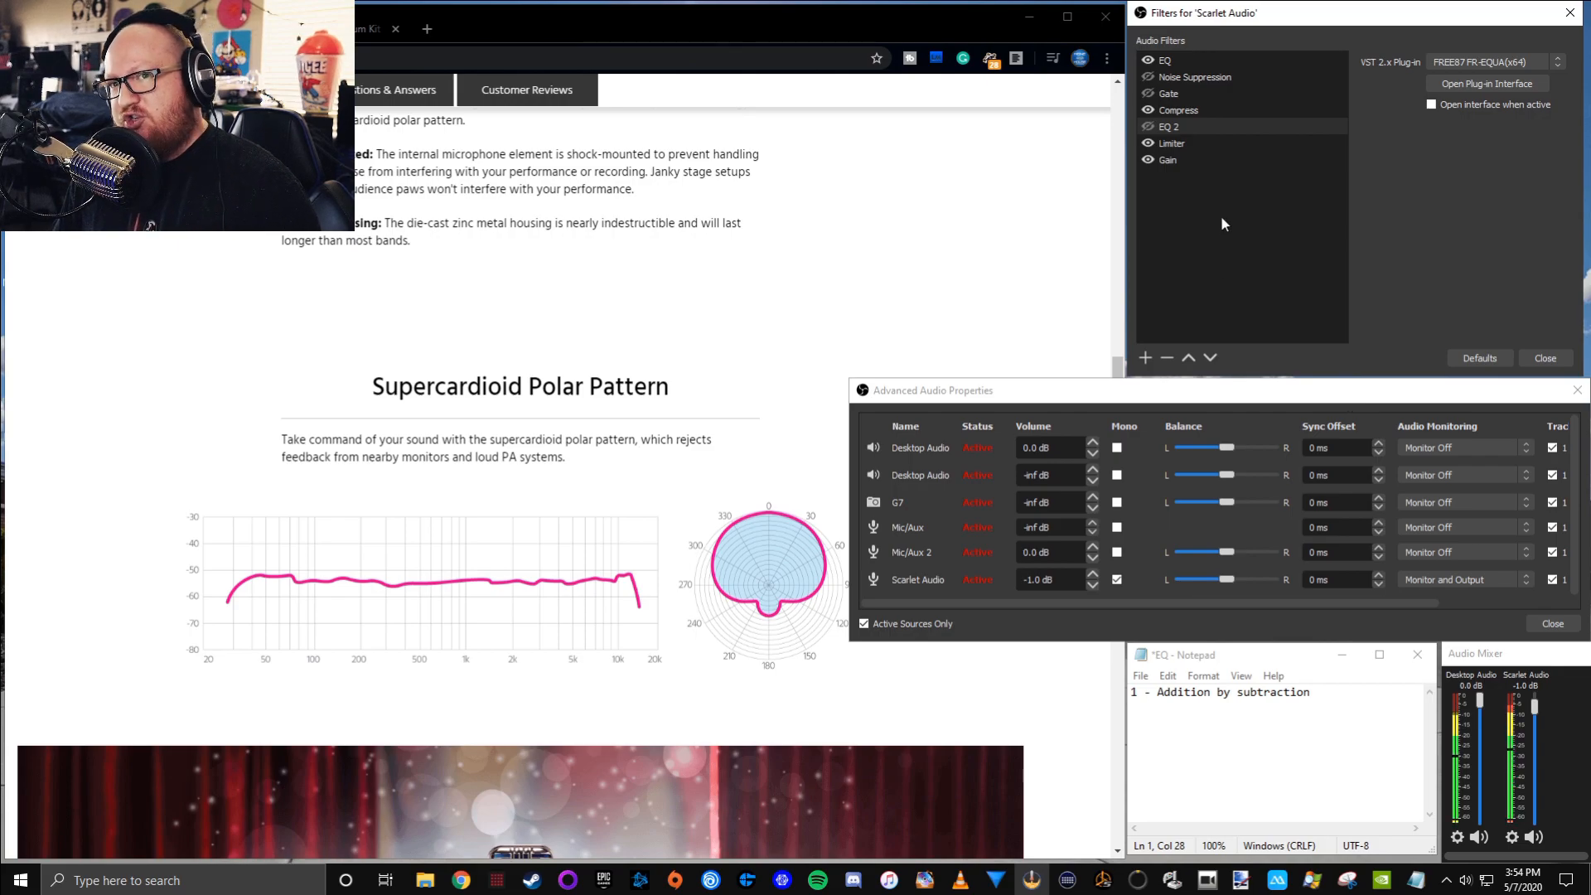
click(1455, 577)
click(1458, 580)
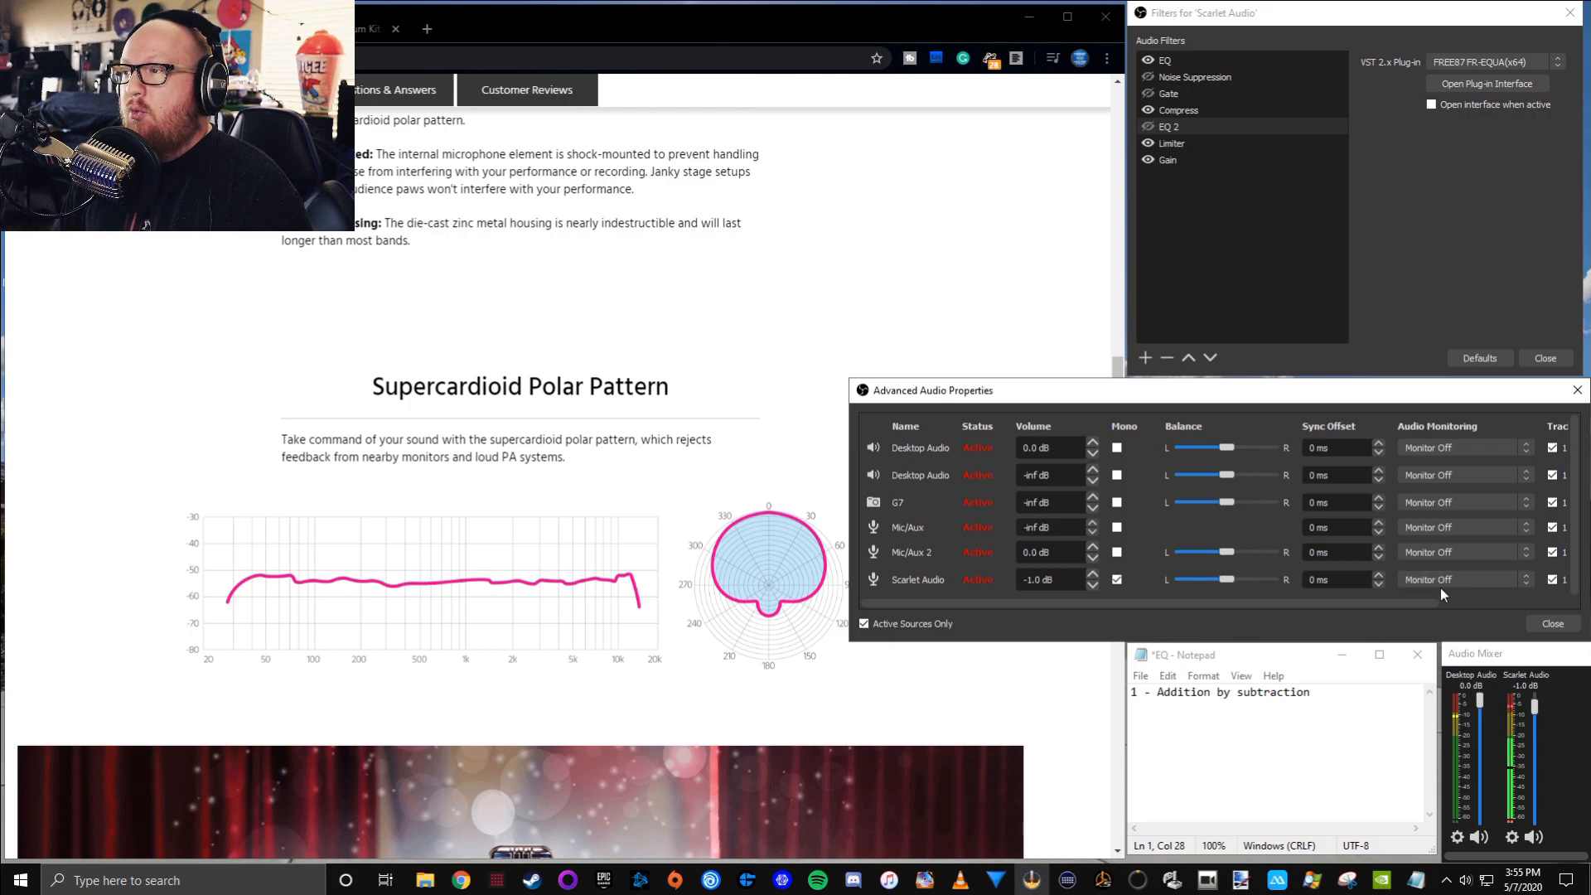
Open the EQ 2 filter's FREE87 FR-EQUA interface and place it just beside the filters window
click(1181, 128)
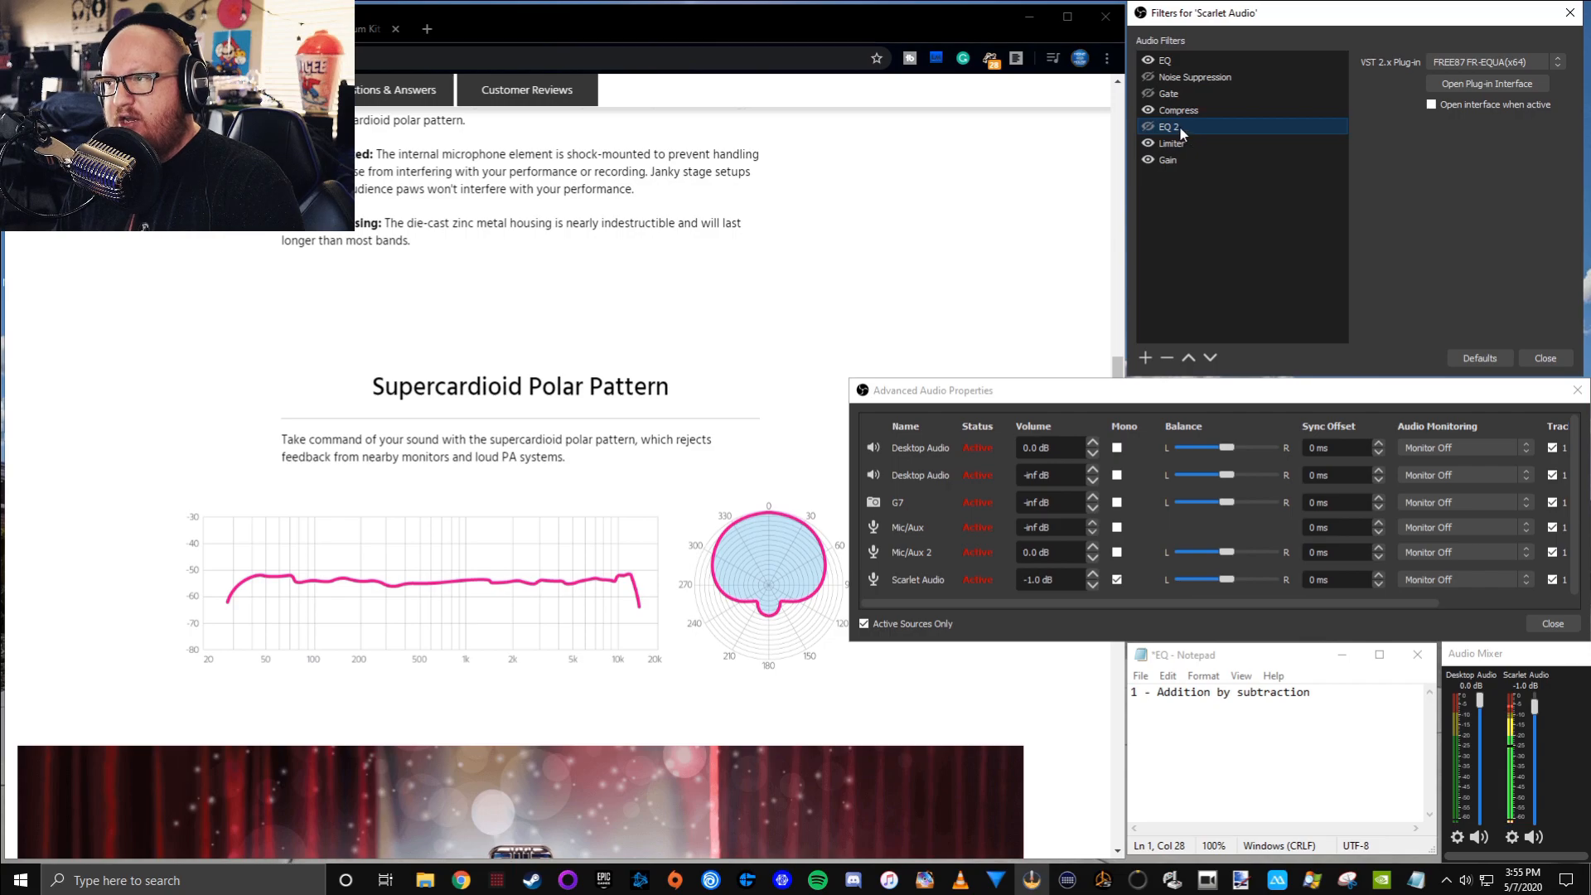
click(1469, 86)
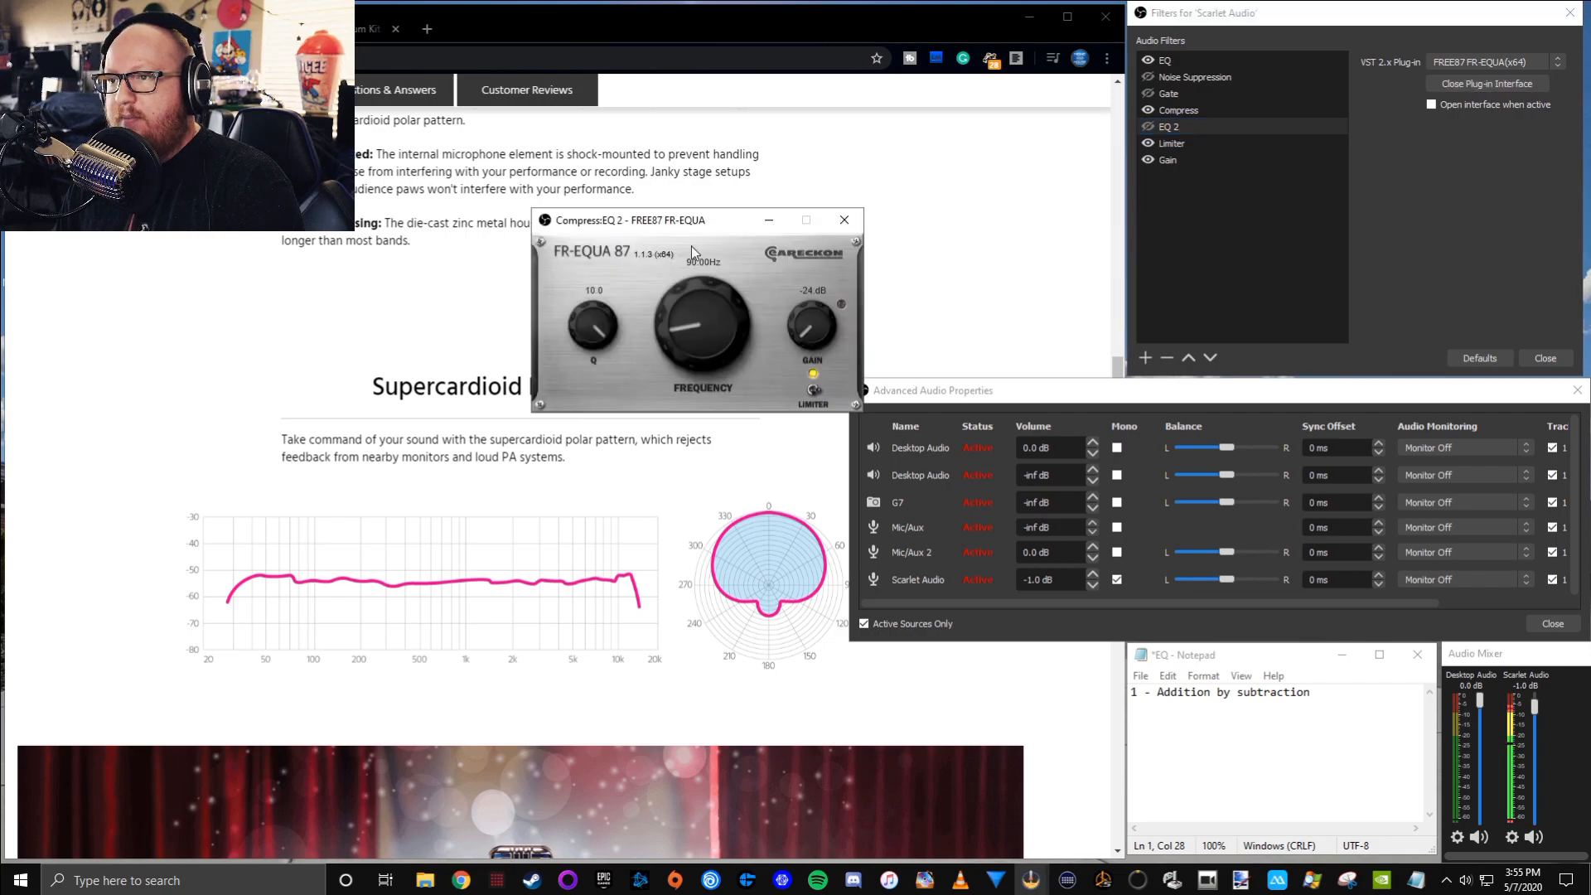
drag(692, 250, 946, 187)
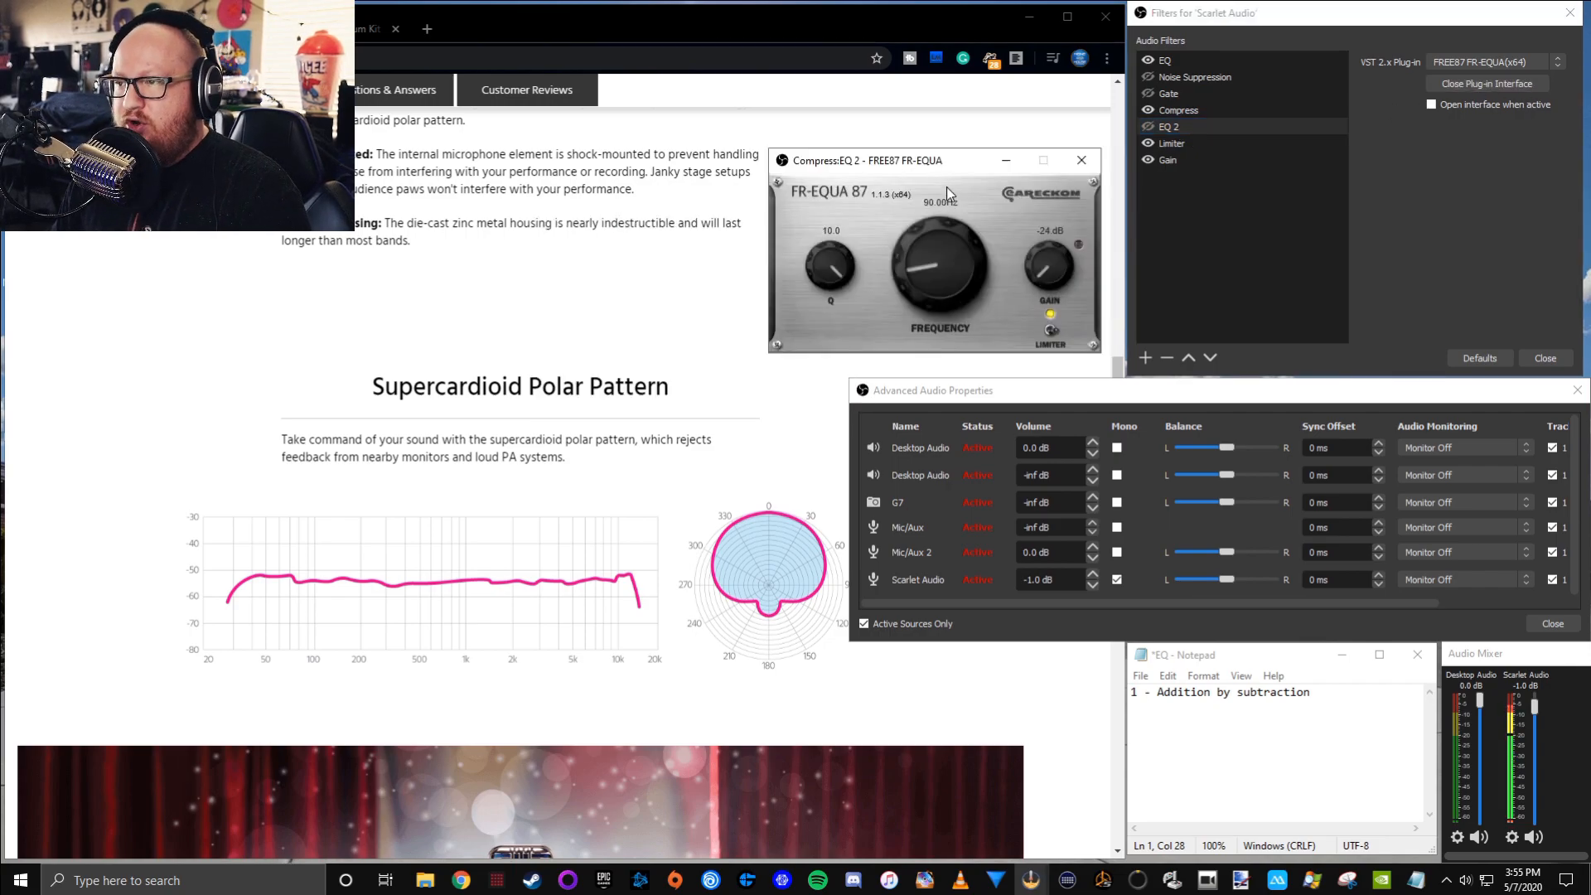
drag(947, 164, 954, 182)
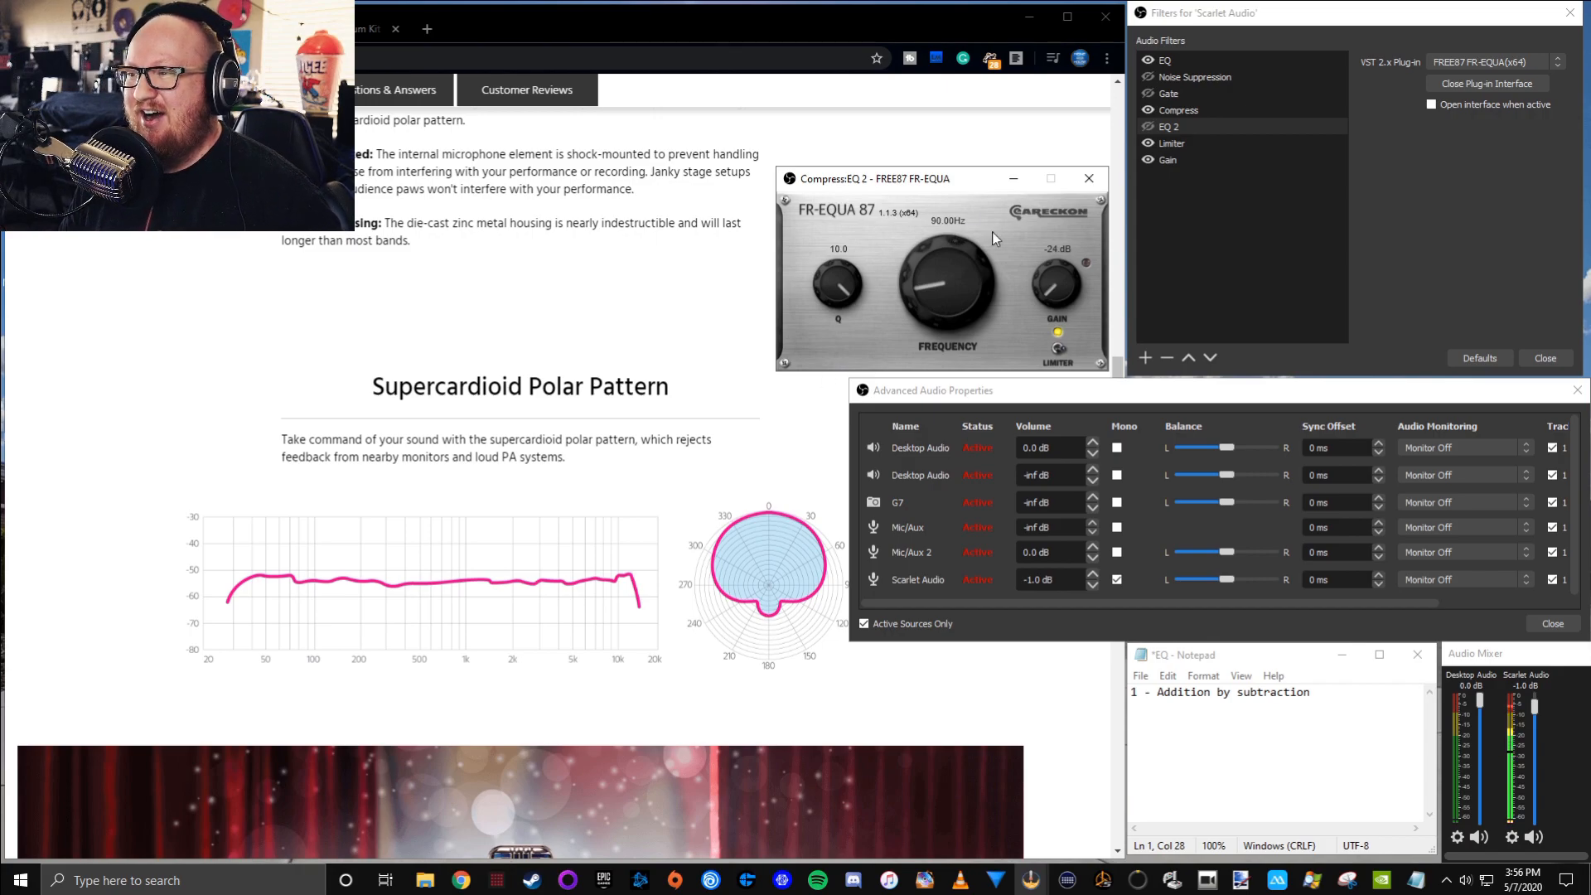
drag(969, 181, 966, 177)
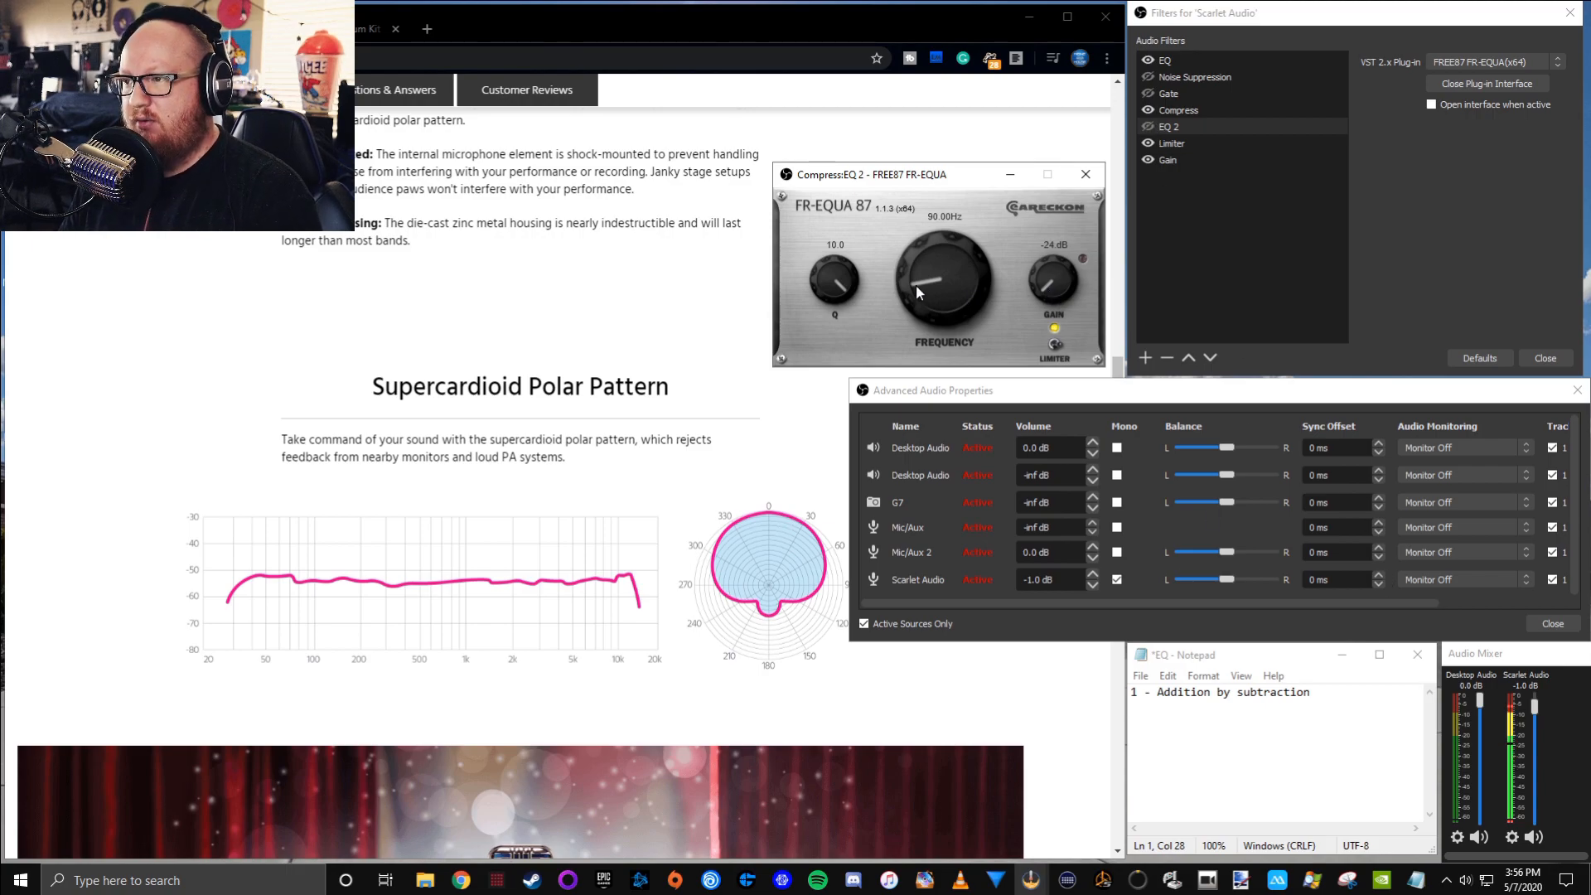
click(1168, 162)
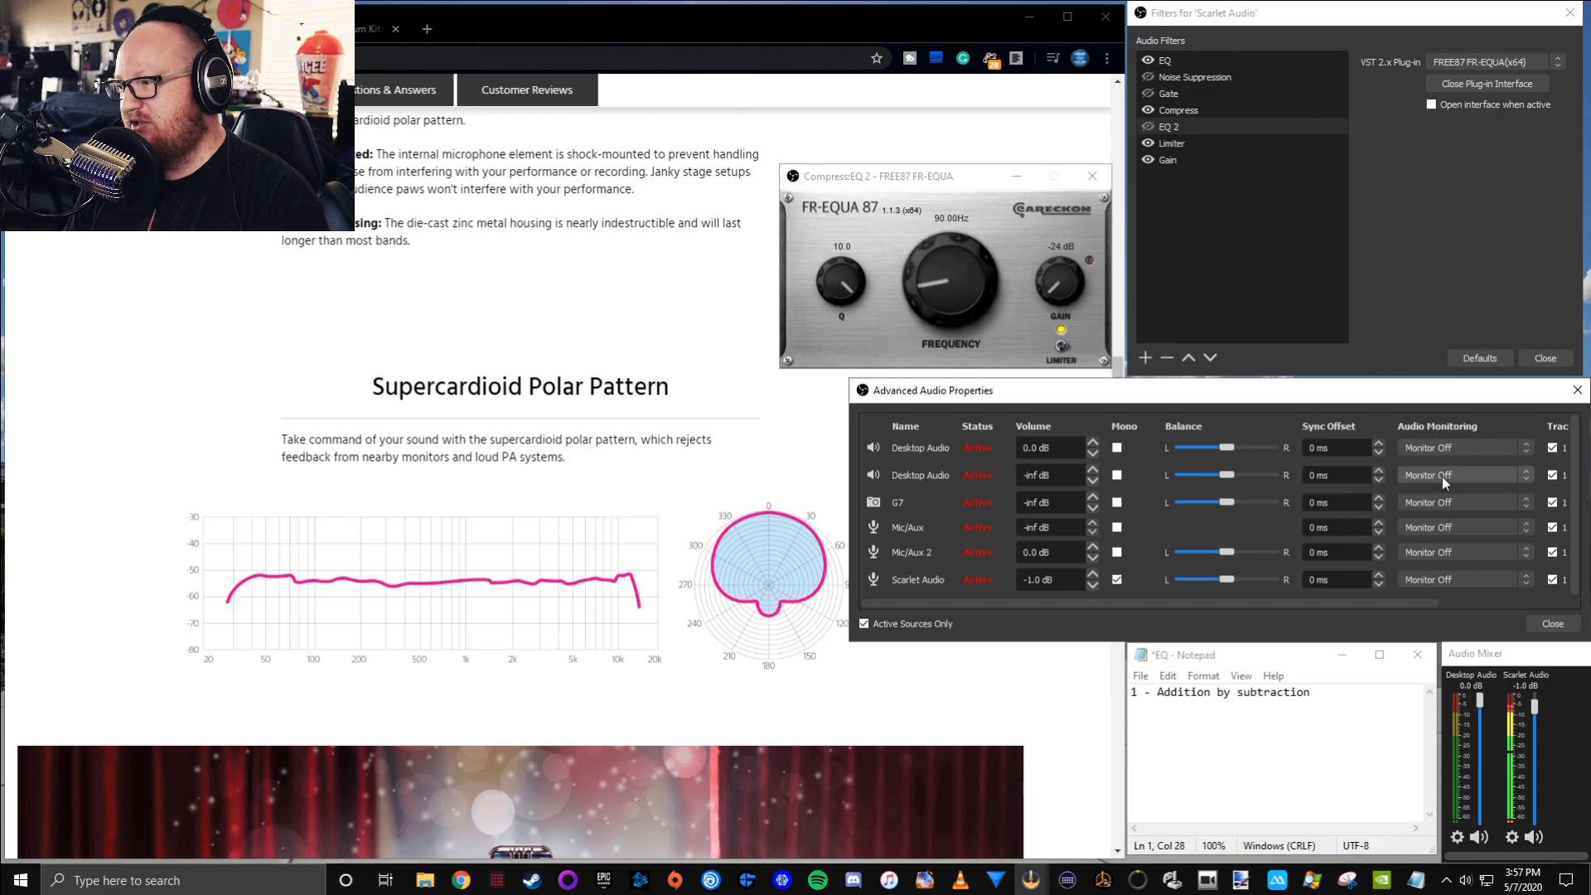
Set Scarlet Audio's monitoring to Monitor Only (mute output) and raise the enabled EQ 2 filter's gain to 24.0 dB
click(1448, 578)
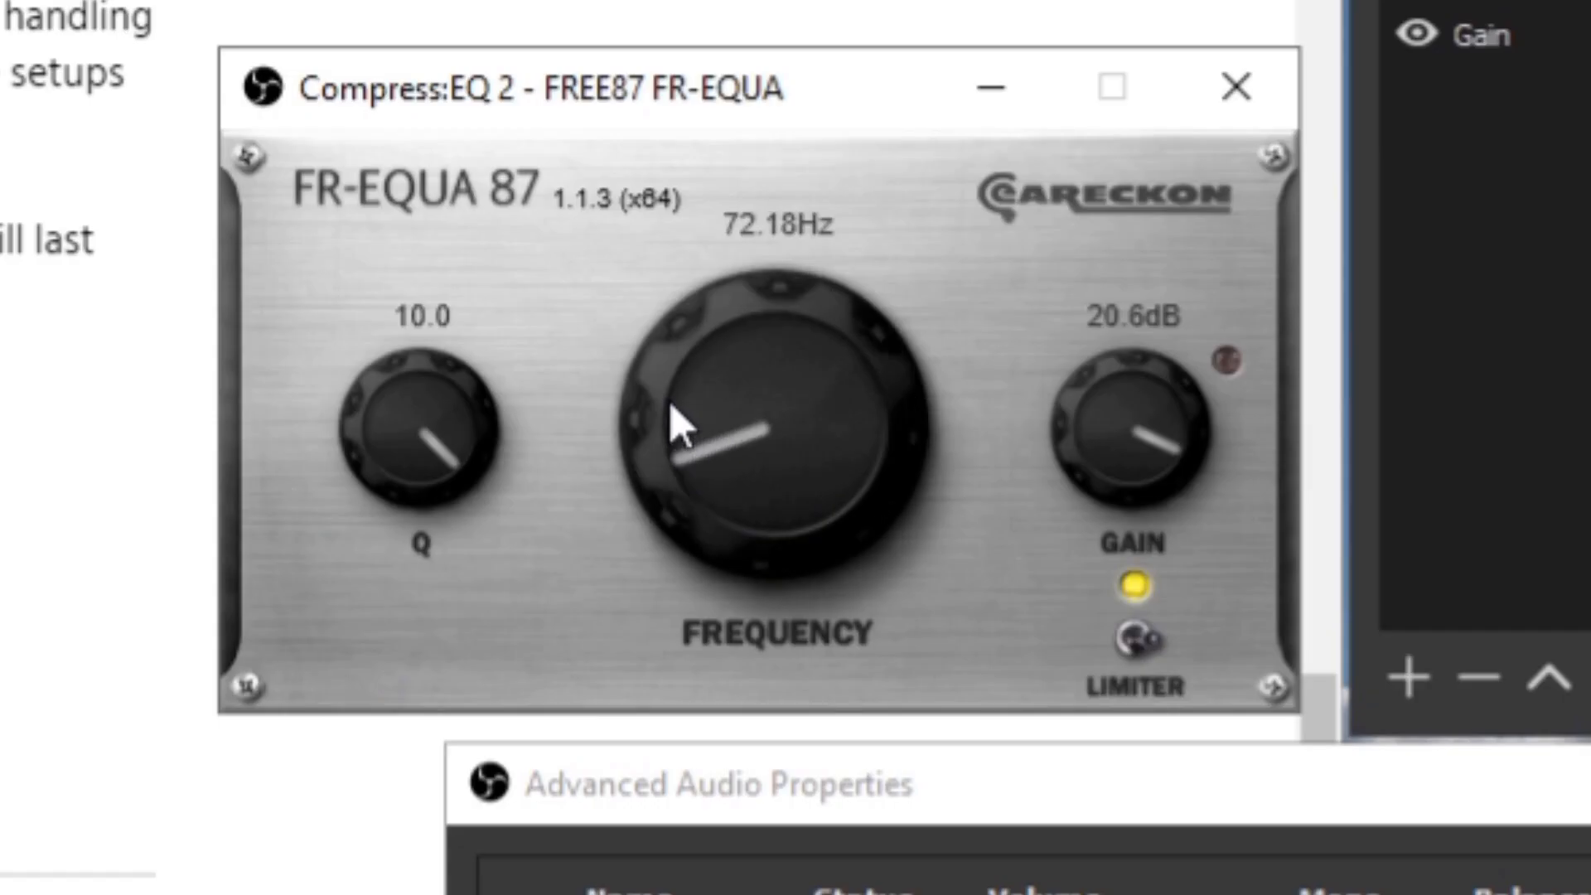
drag(917, 274, 911, 214)
drag(1147, 386, 1111, 248)
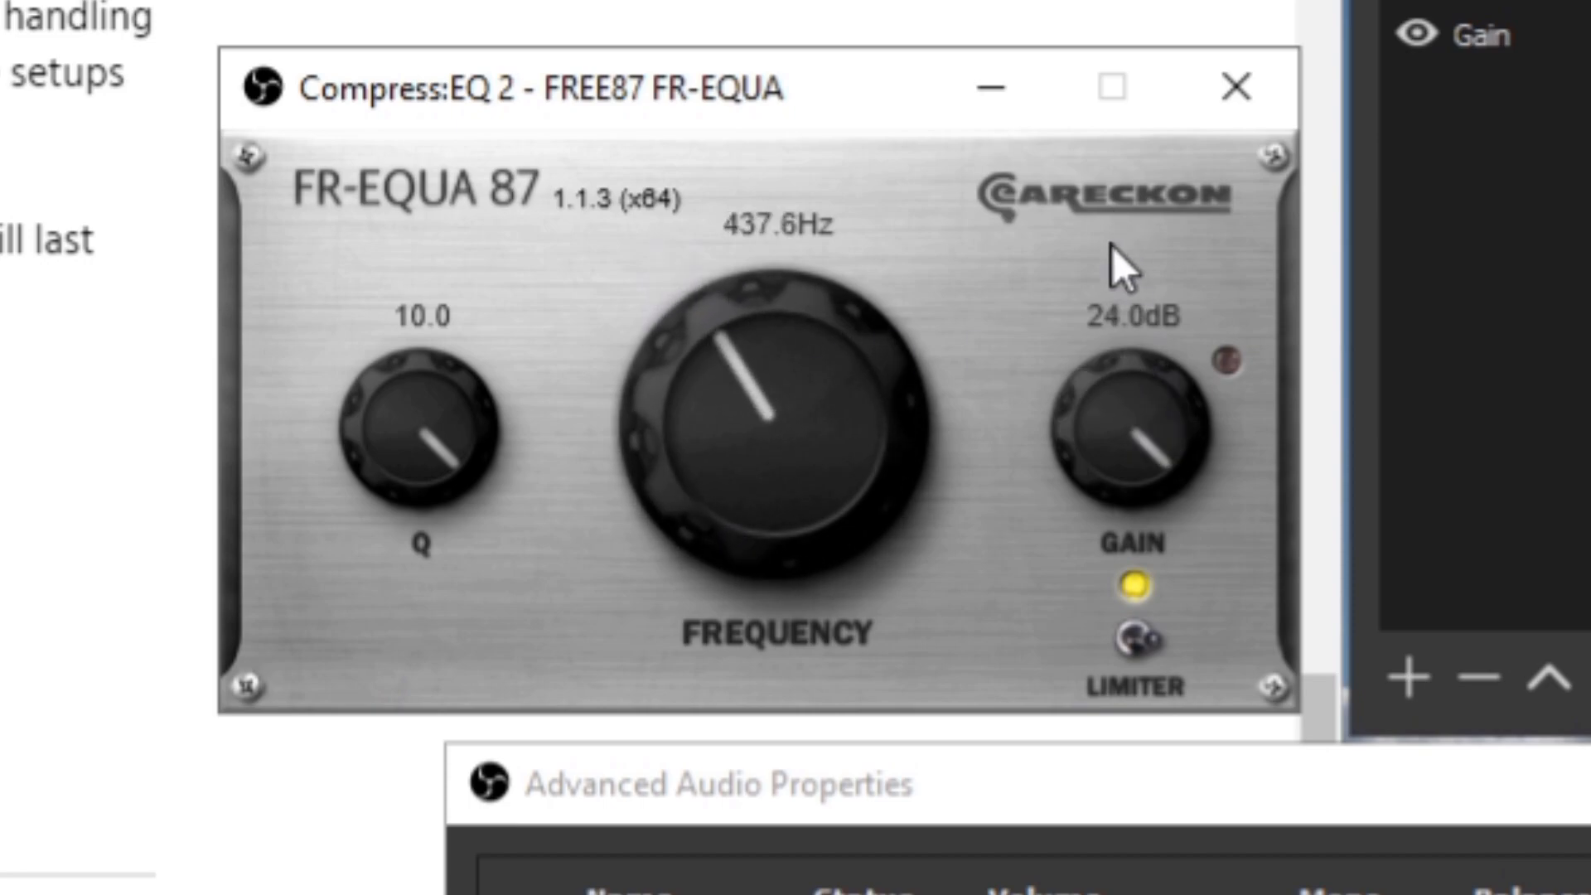
Sweep the EQ 2 frequency down to the low end and set it to exactly 90 Hz
drag(729, 345, 731, 493)
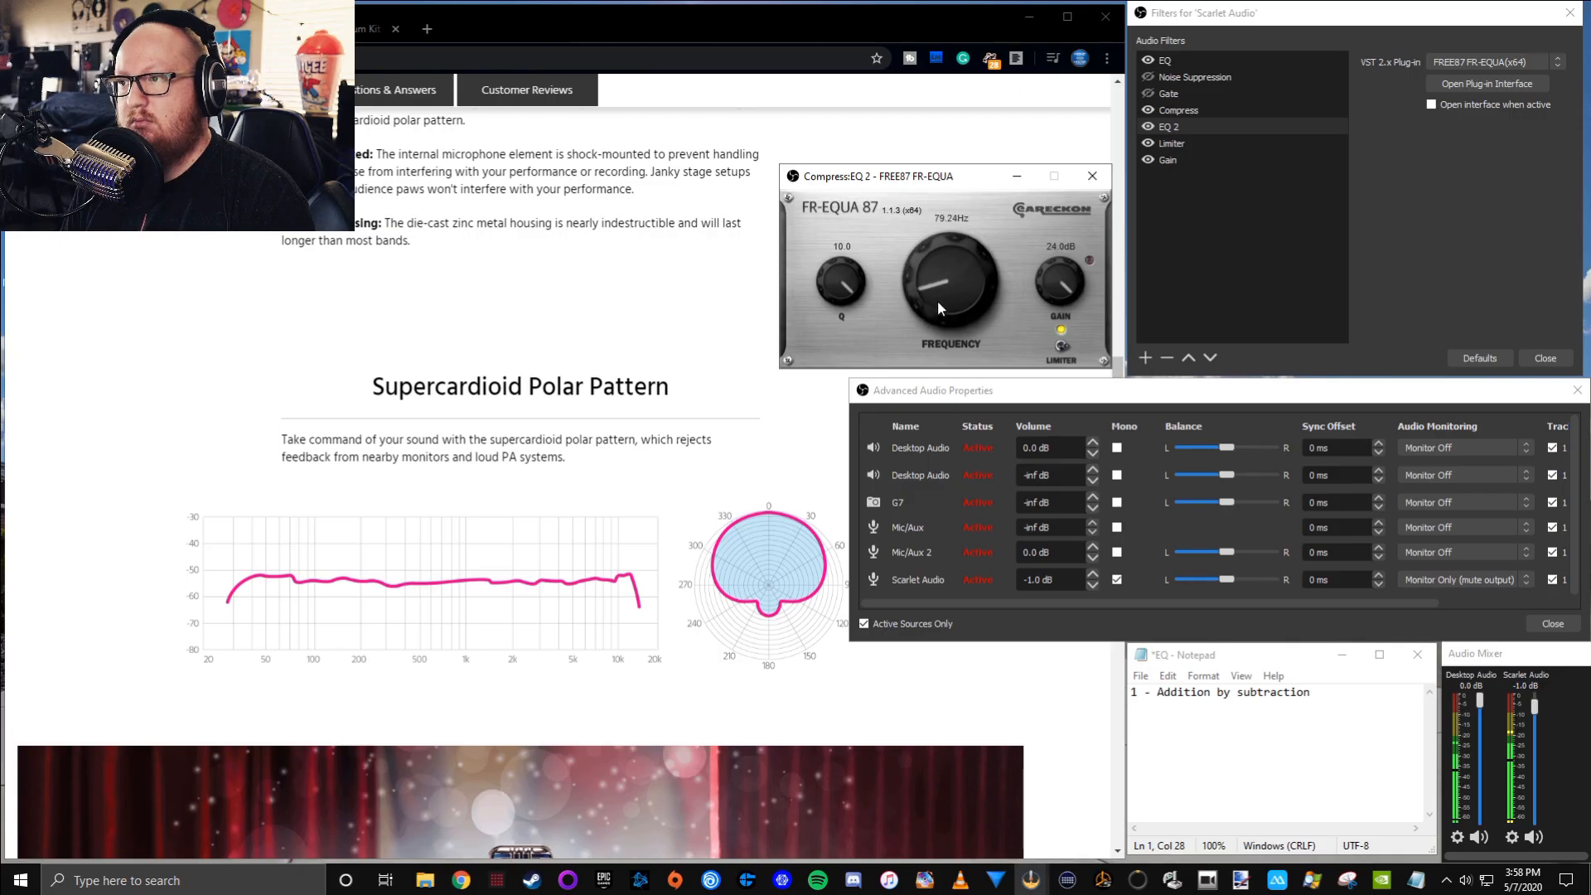
drag(937, 300, 926, 294)
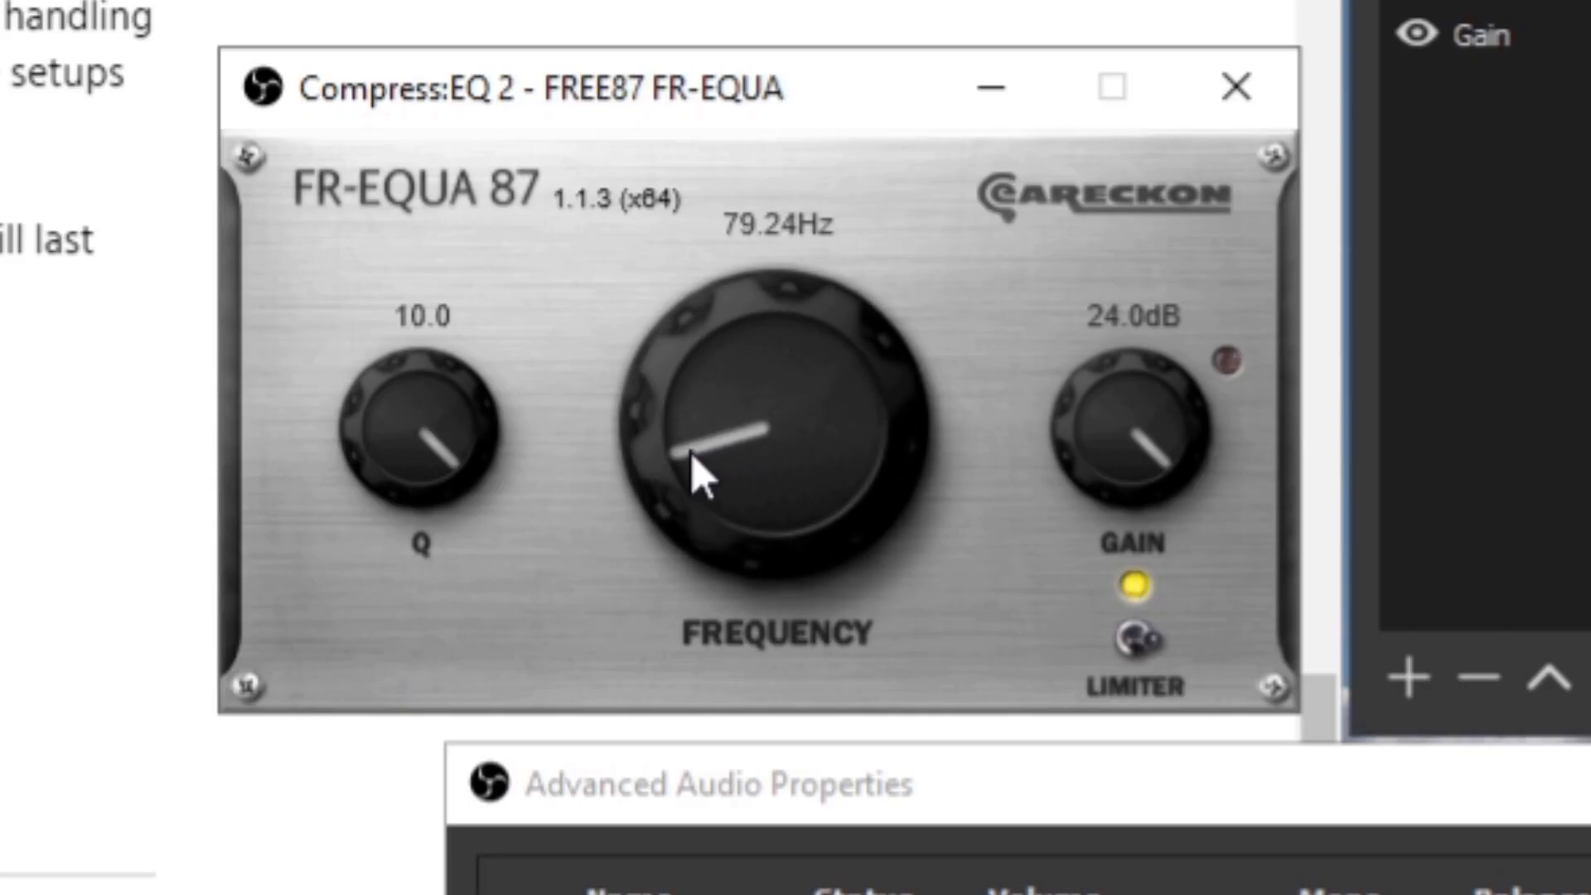
drag(691, 454, 636, 433)
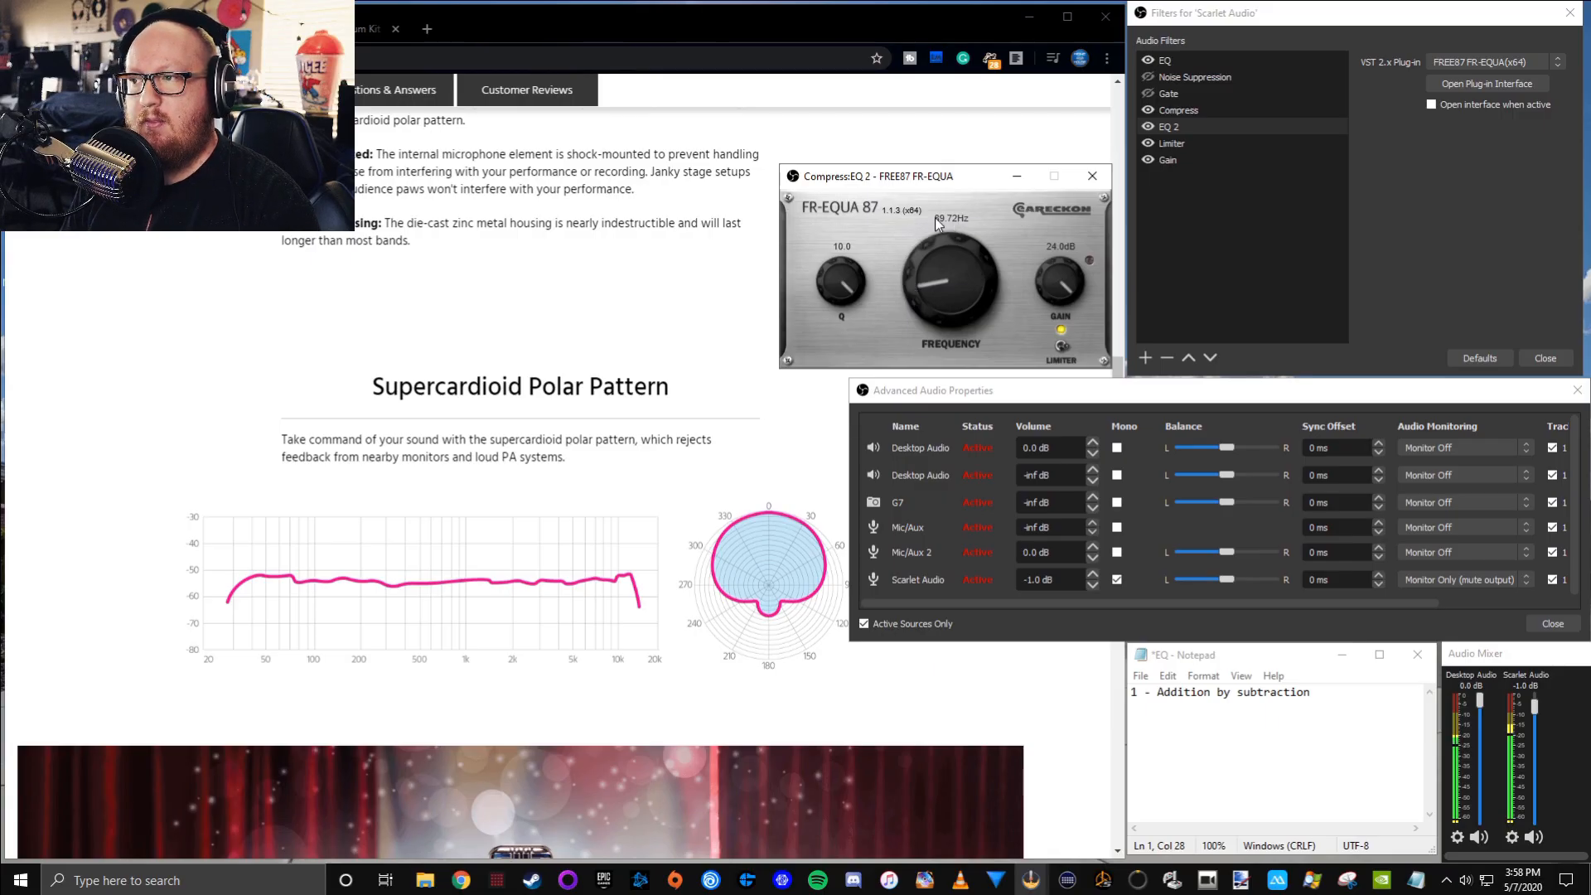
double_click(934, 217)
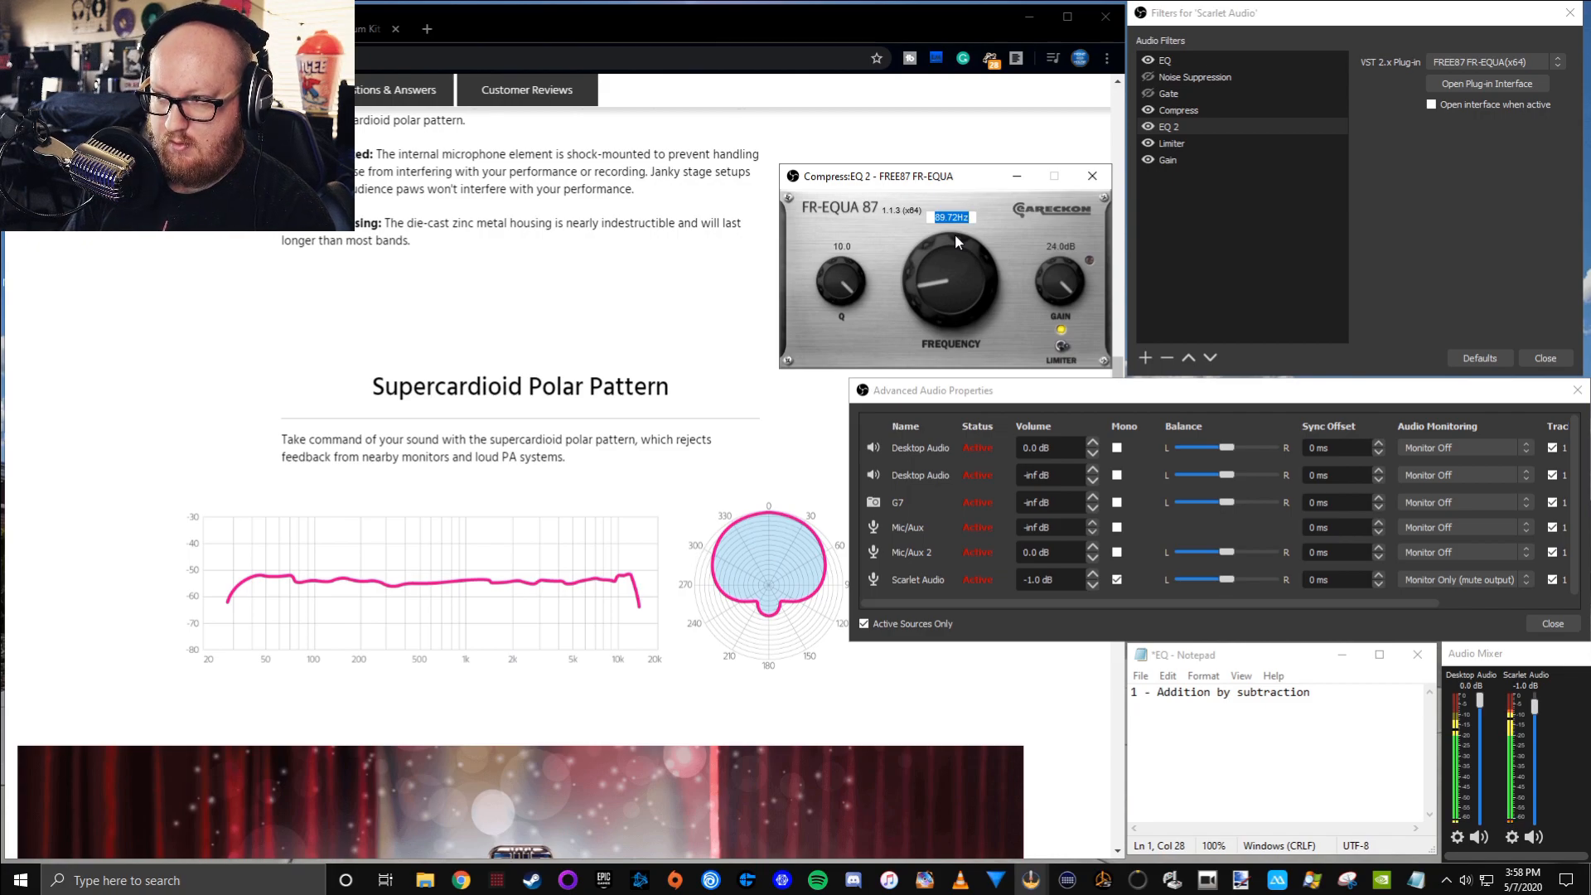
text(90)
key(Return)
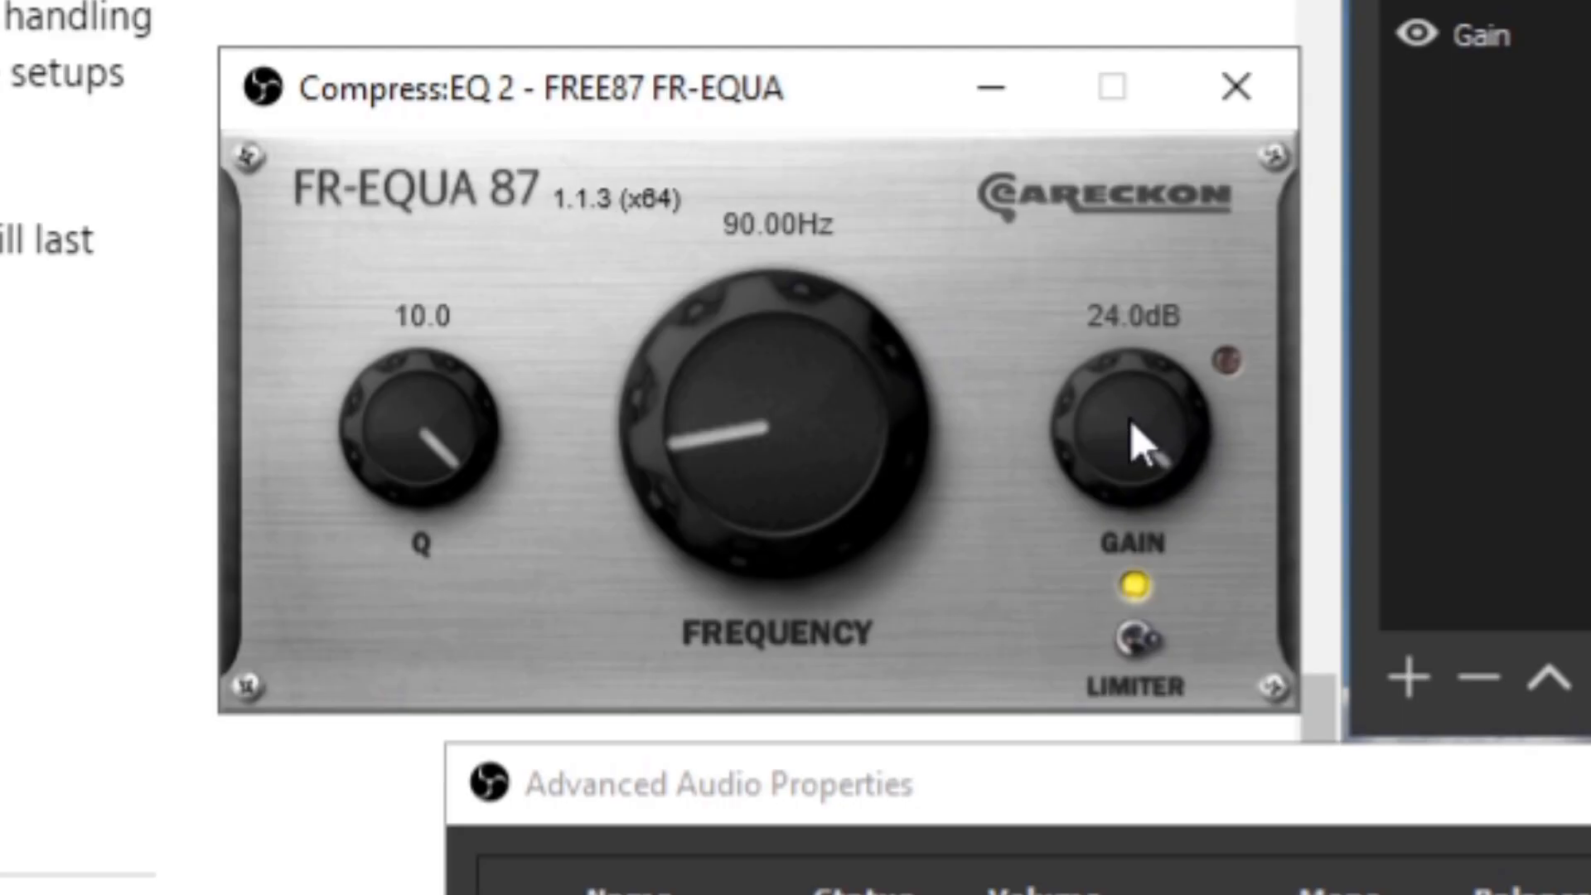
Cut the EQ 2 gain to -24 dB and set Scarlet Audio's monitoring to Monitor Off
drag(1126, 414, 1115, 370)
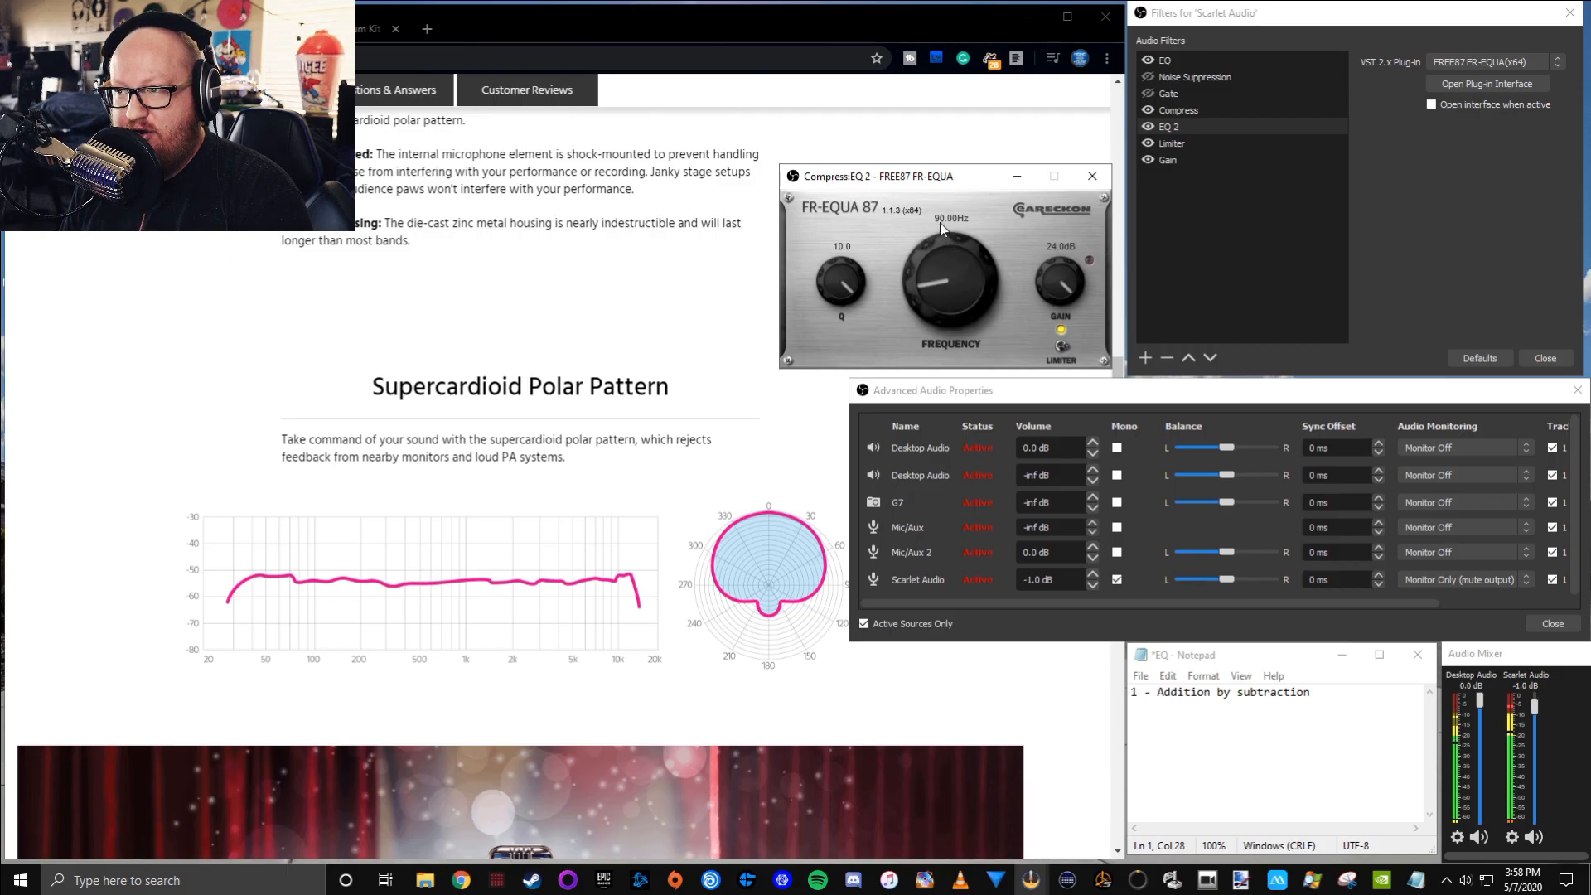
drag(846, 320, 849, 281)
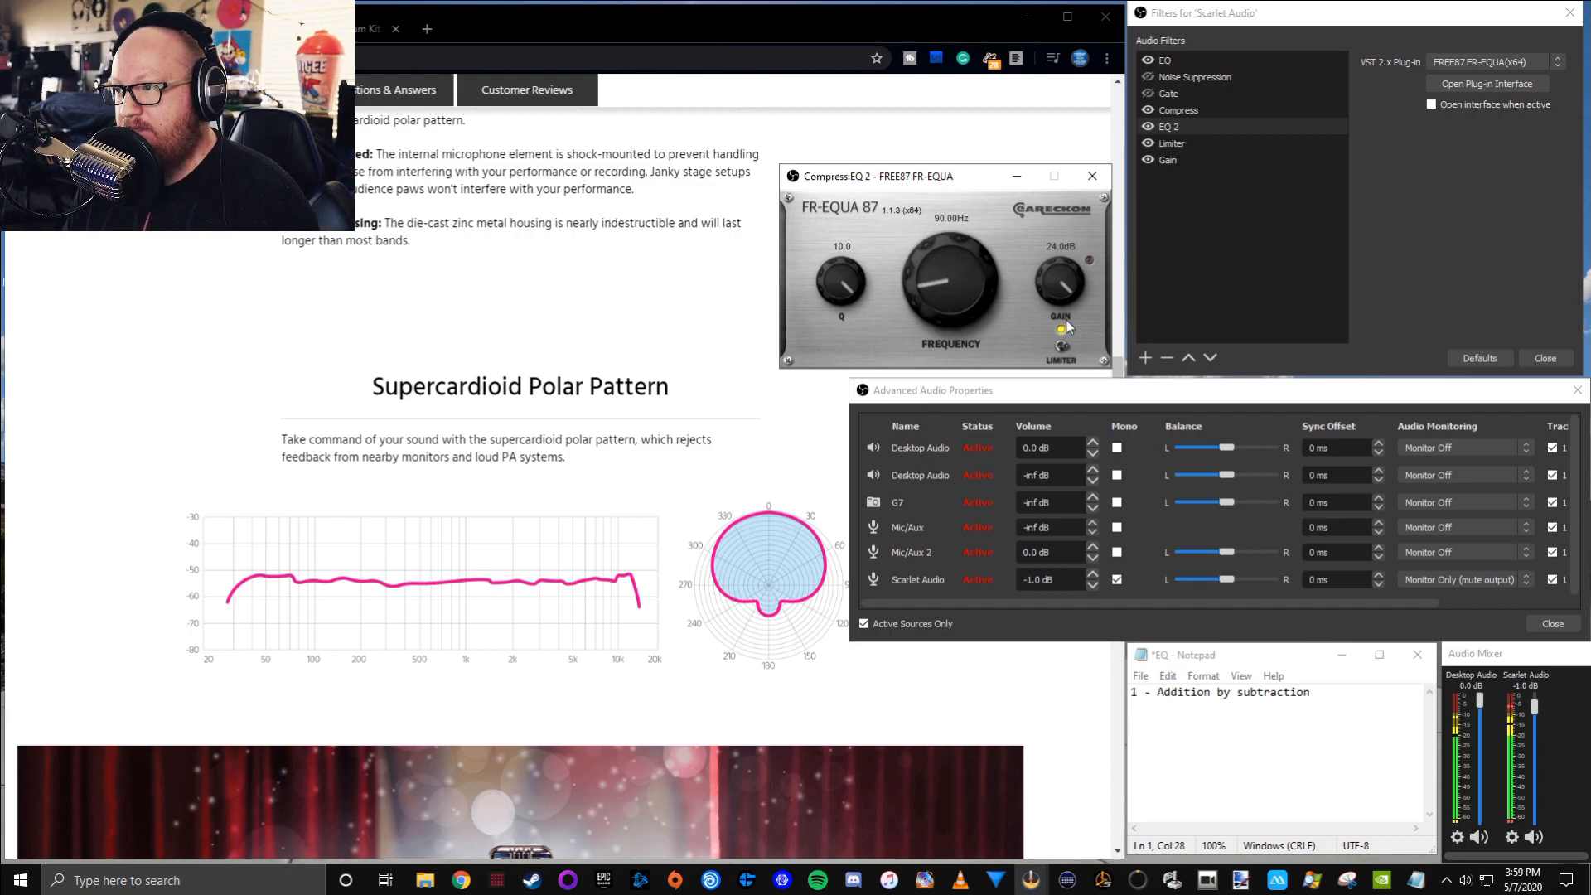
drag(1065, 281, 1088, 491)
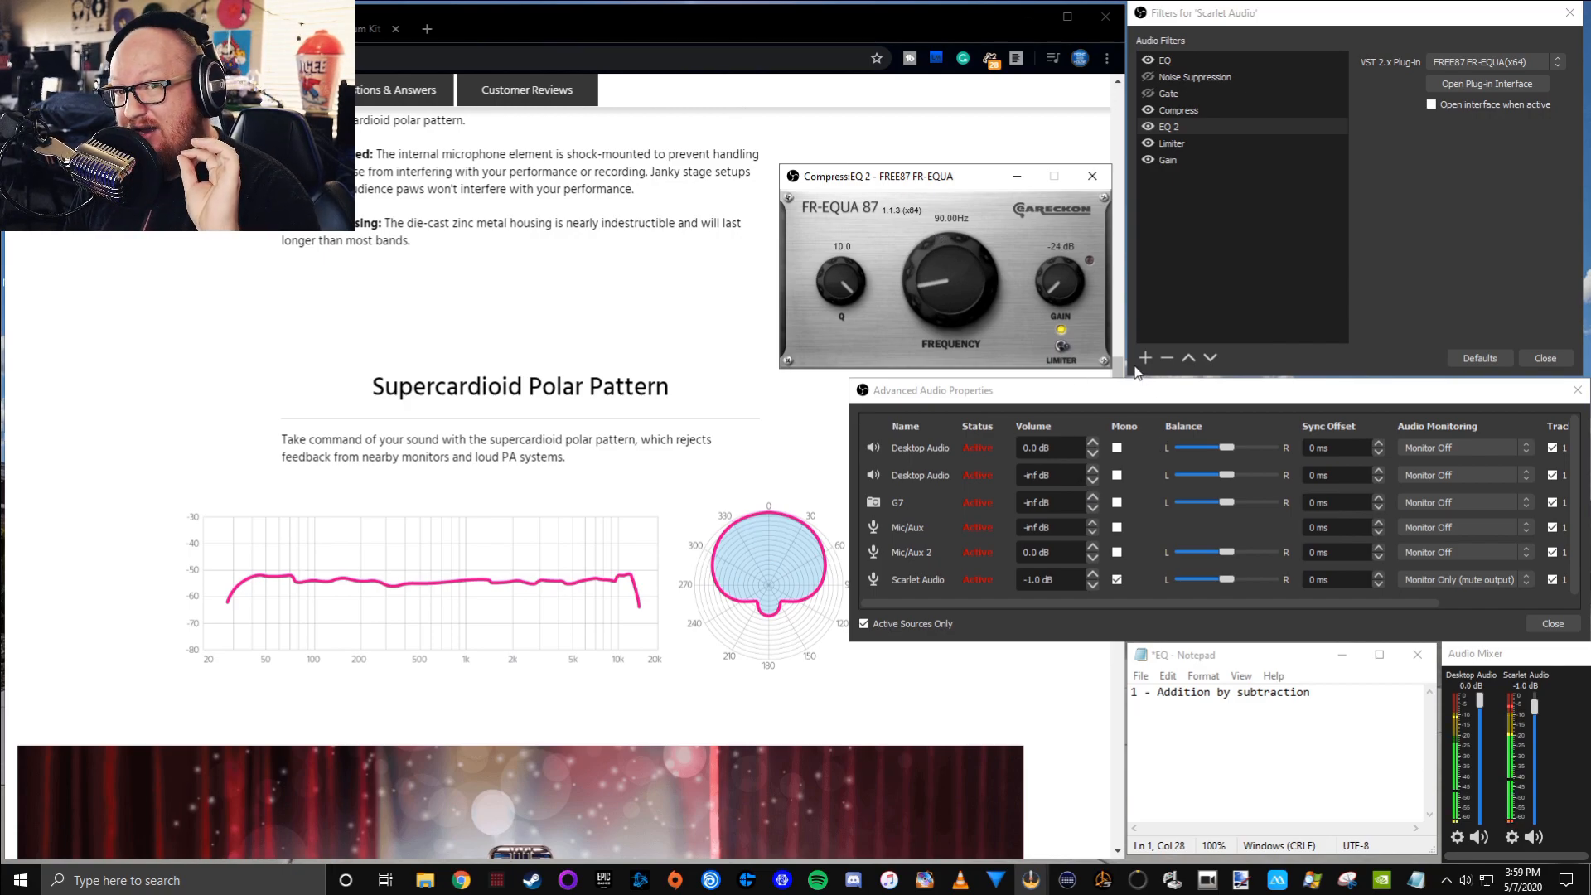
click(1454, 580)
click(1463, 593)
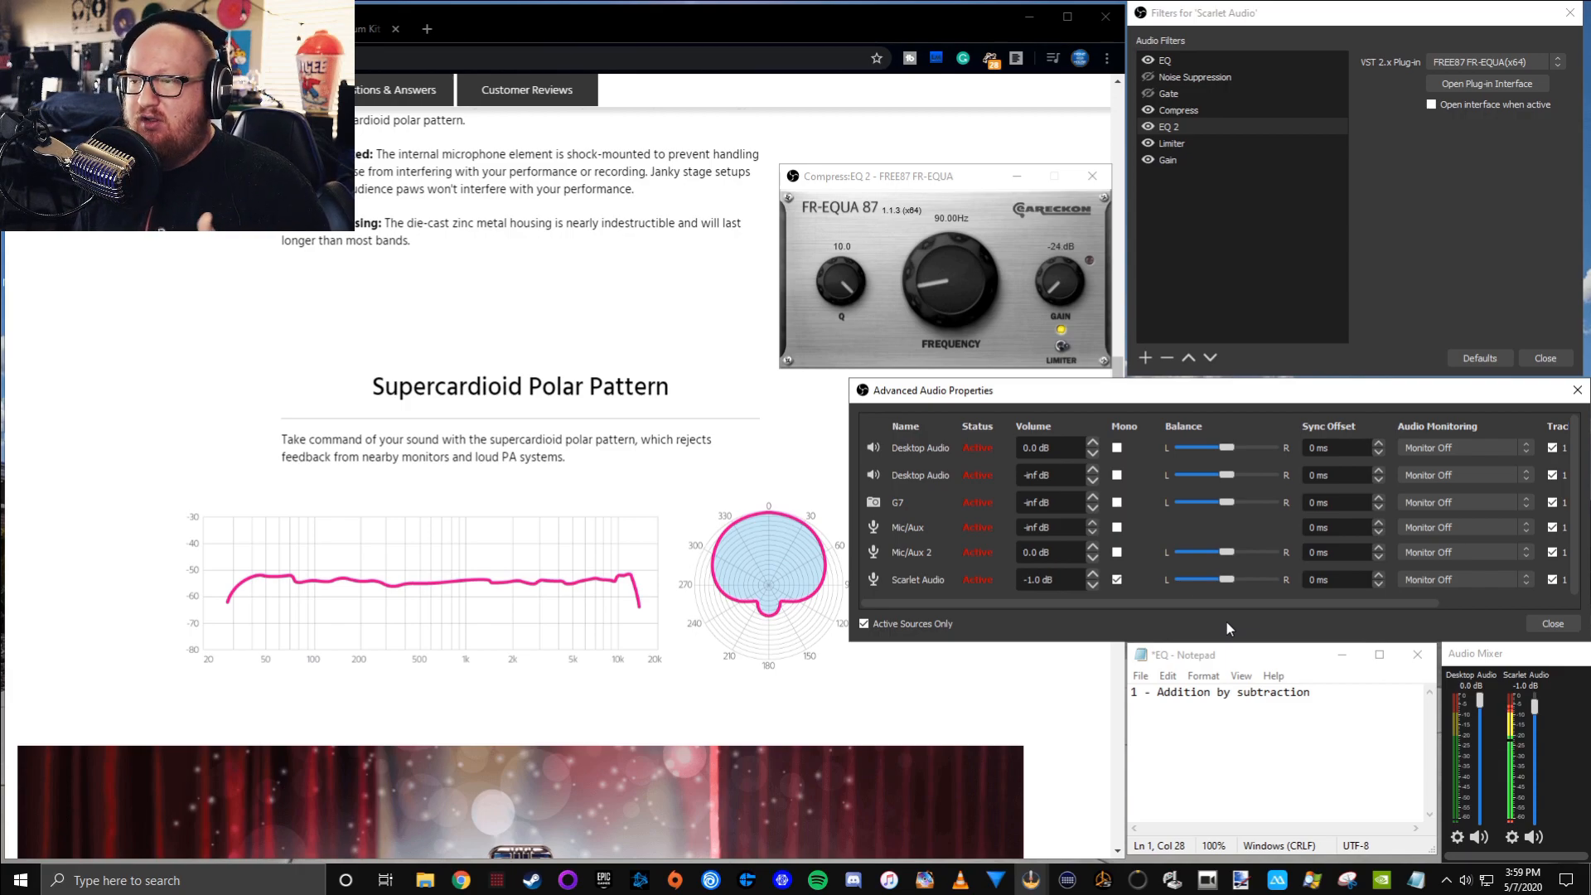
Turn the Noise Suppression and Gate filters back on and open the EQ filter's Marvel GEQ interface beside EQ 2
click(1263, 240)
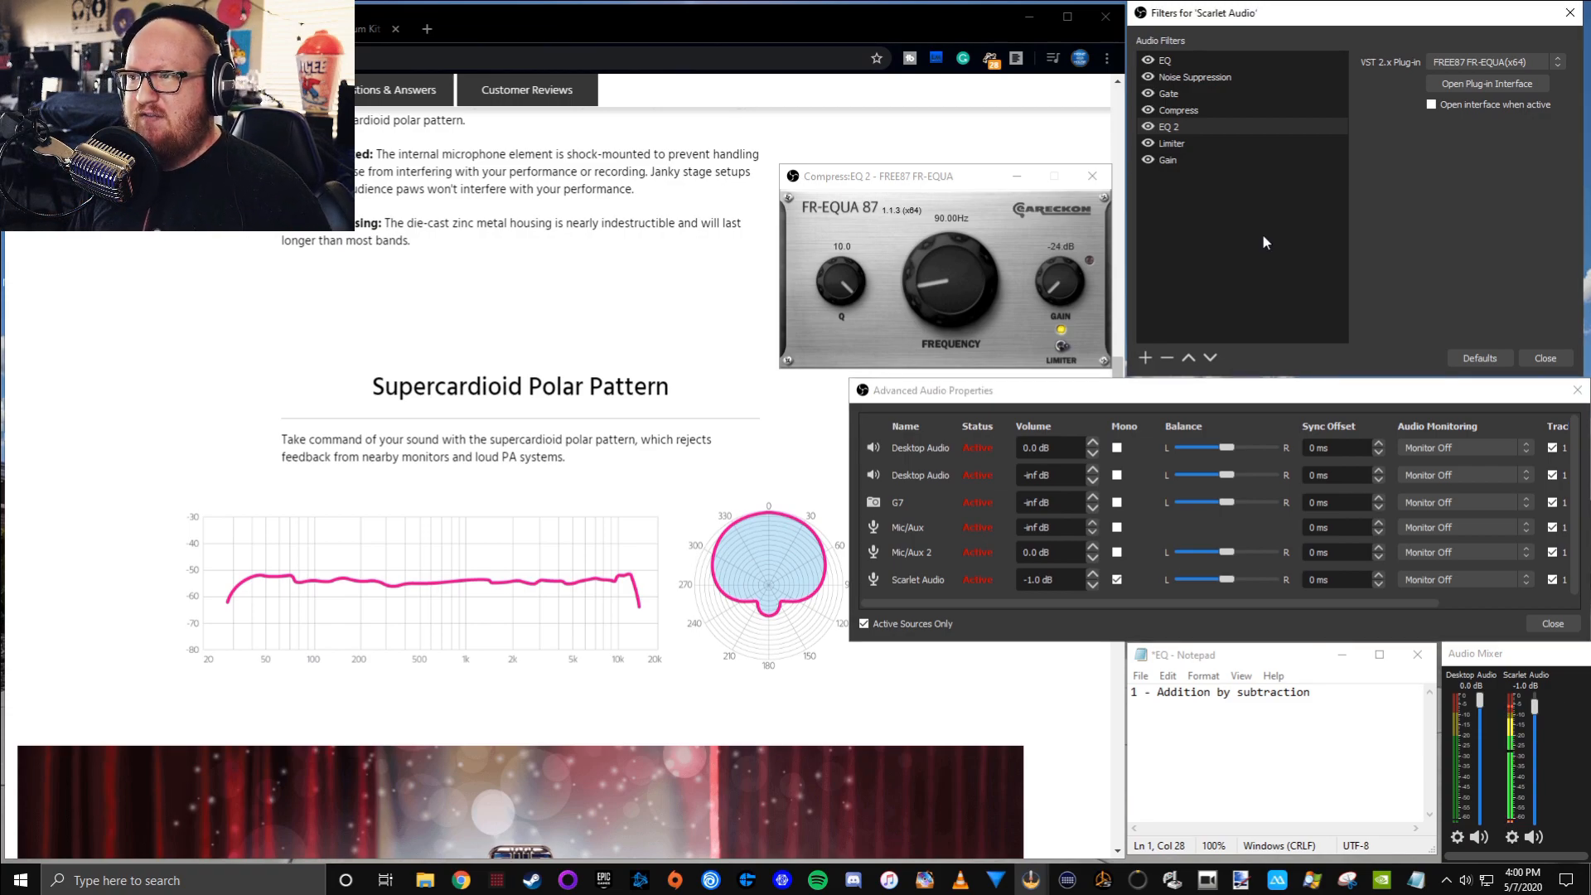
click(1177, 66)
click(1485, 82)
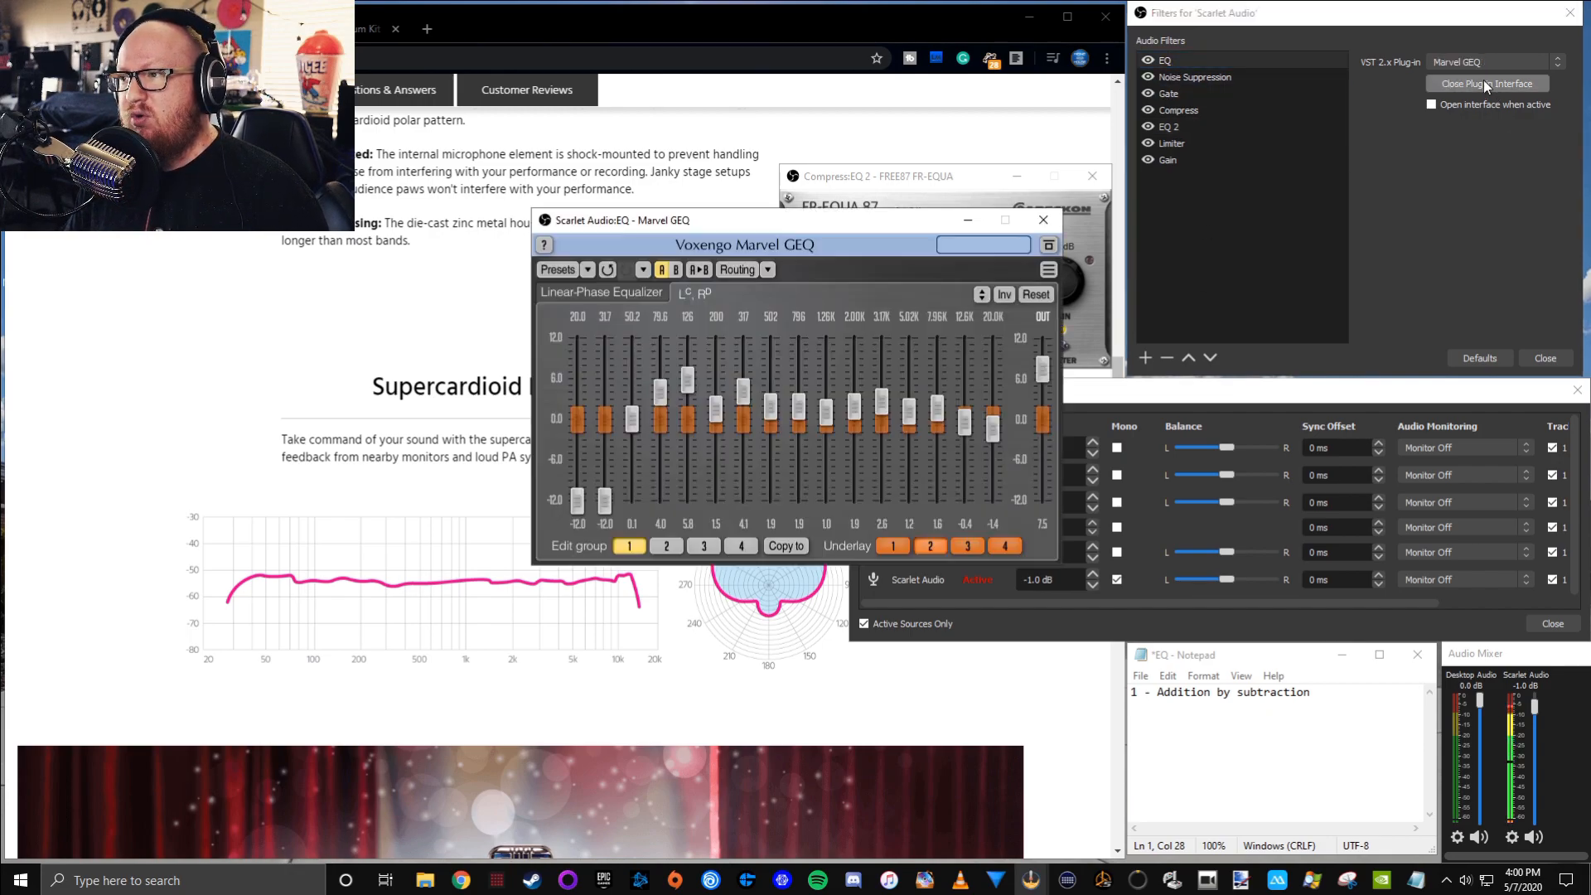
drag(806, 222, 511, 171)
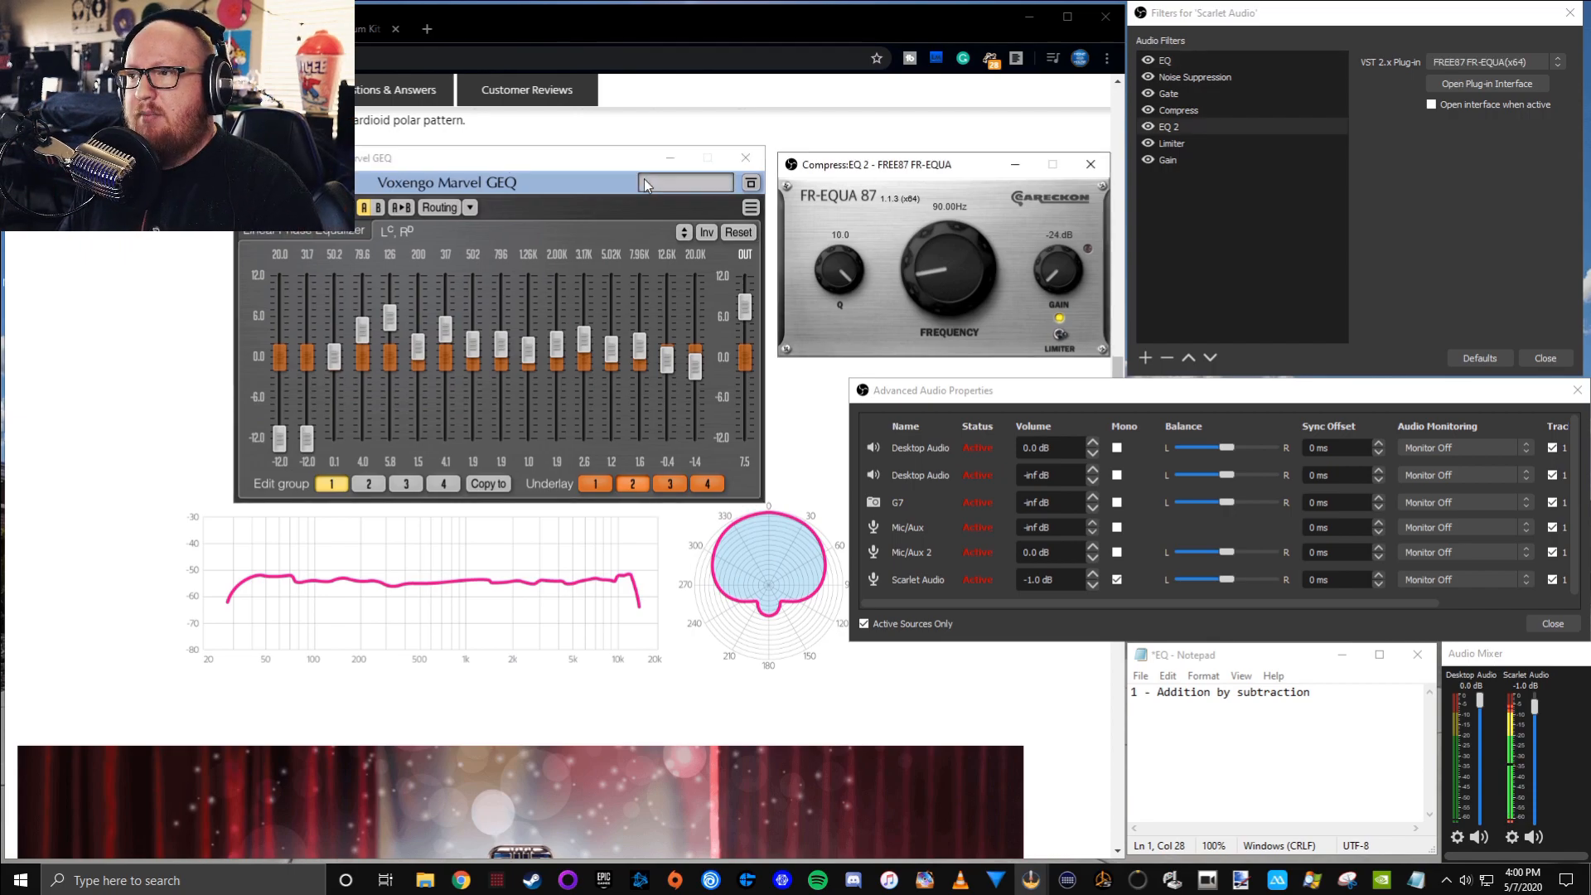
Switch to the browser's Free Hi Hat Loop Drum Kit video
click(306, 29)
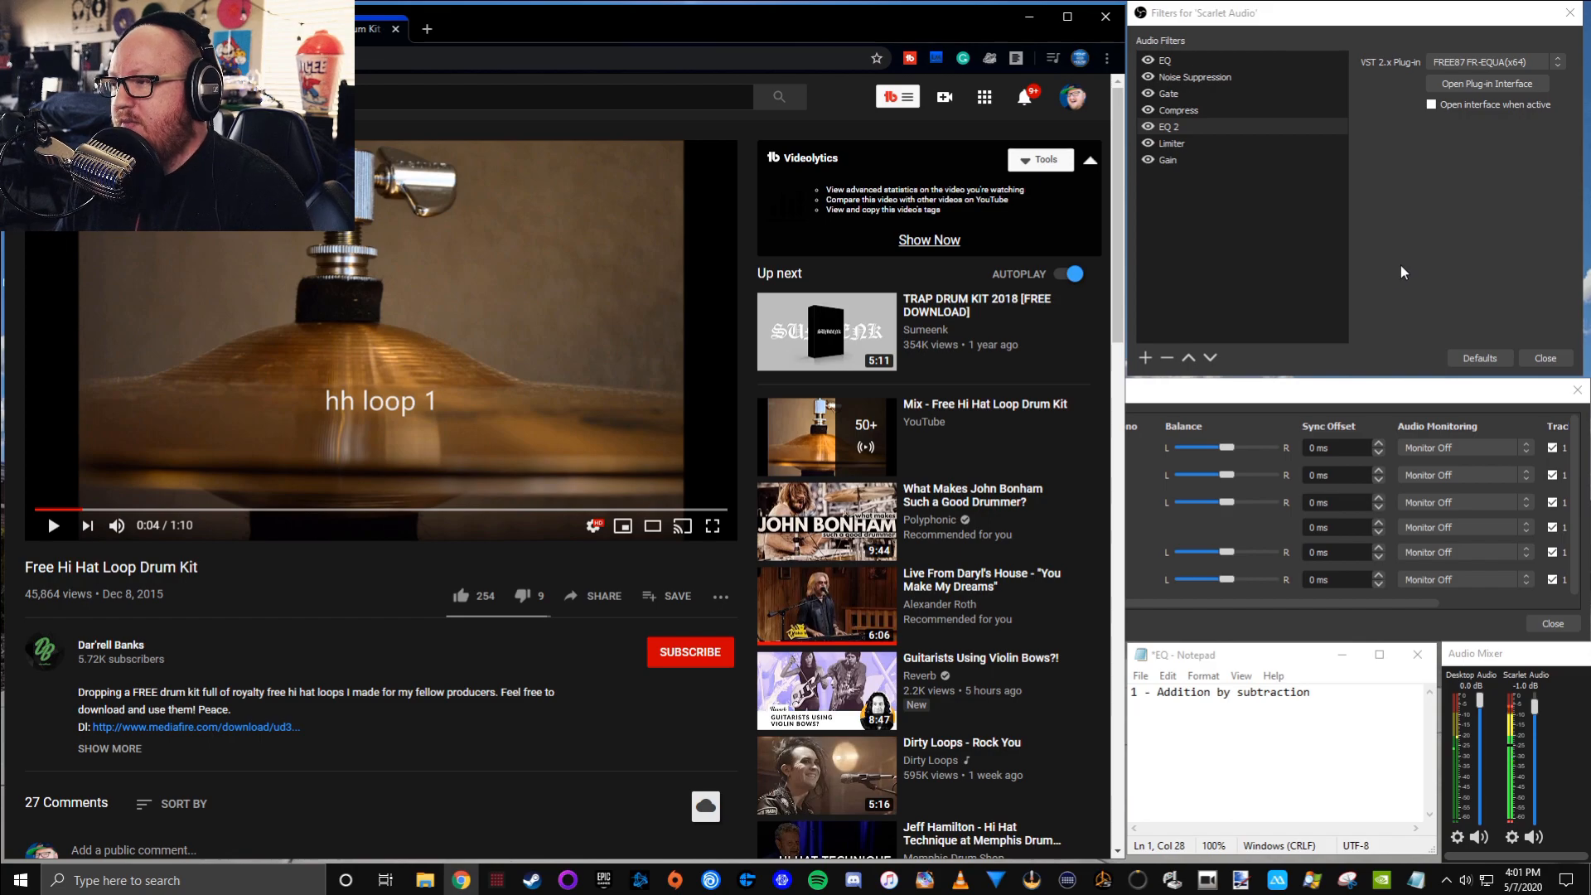
Add a VST 2.x Plug-in filter named EQ to the Desktop Audio source
click(885, 613)
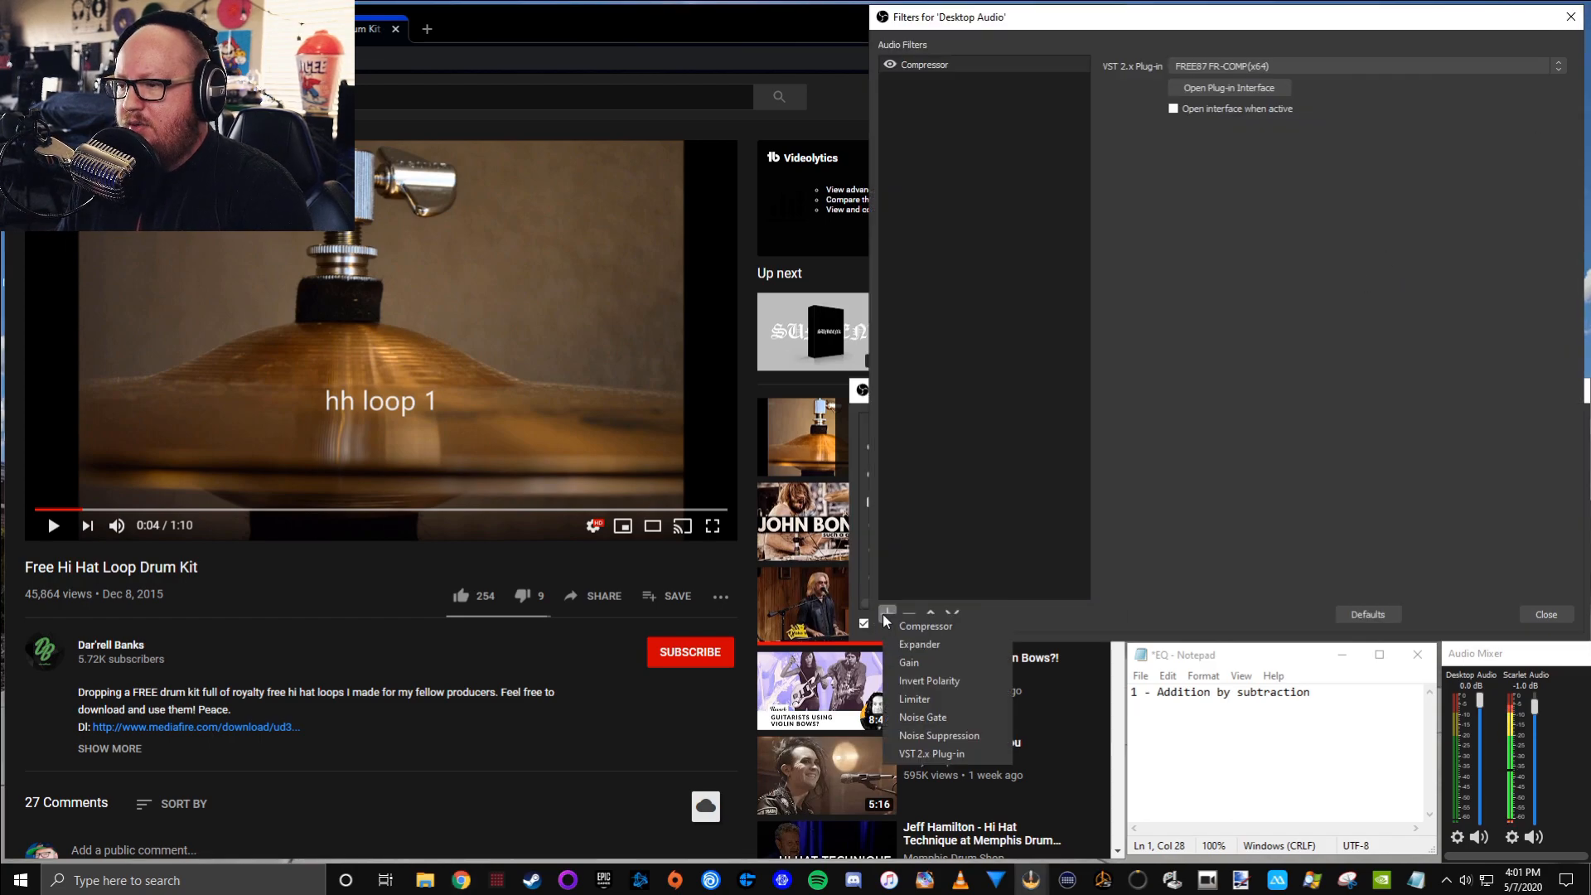
click(931, 753)
text(EQ)
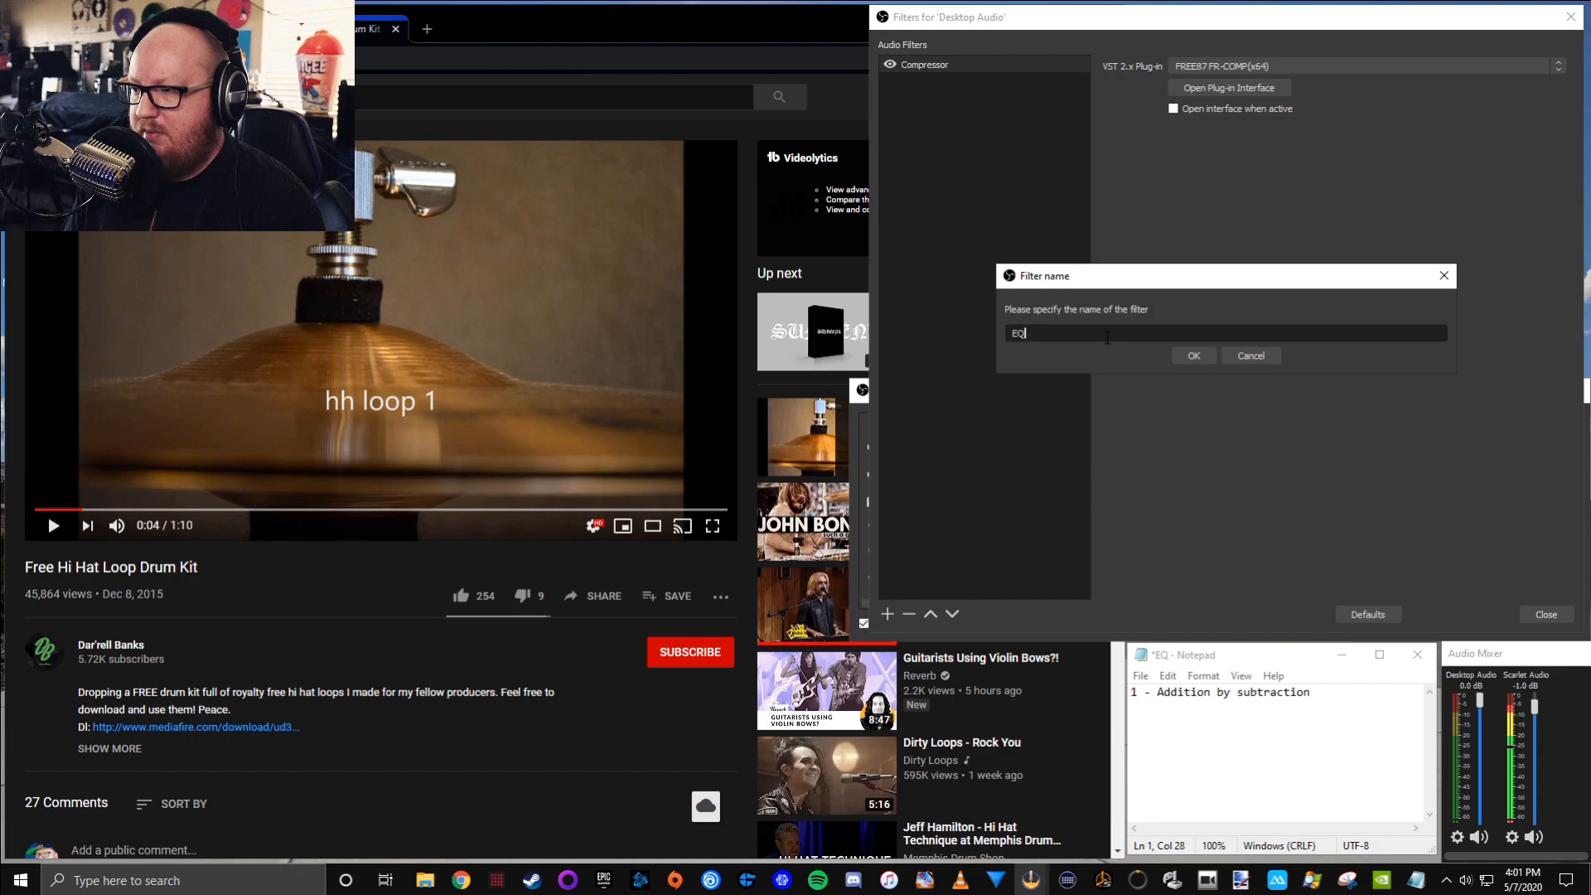
key(Return)
Load the Marvel GEQ plug-in in the new EQ filter and open its interface
click(1262, 62)
click(1251, 188)
click(1231, 87)
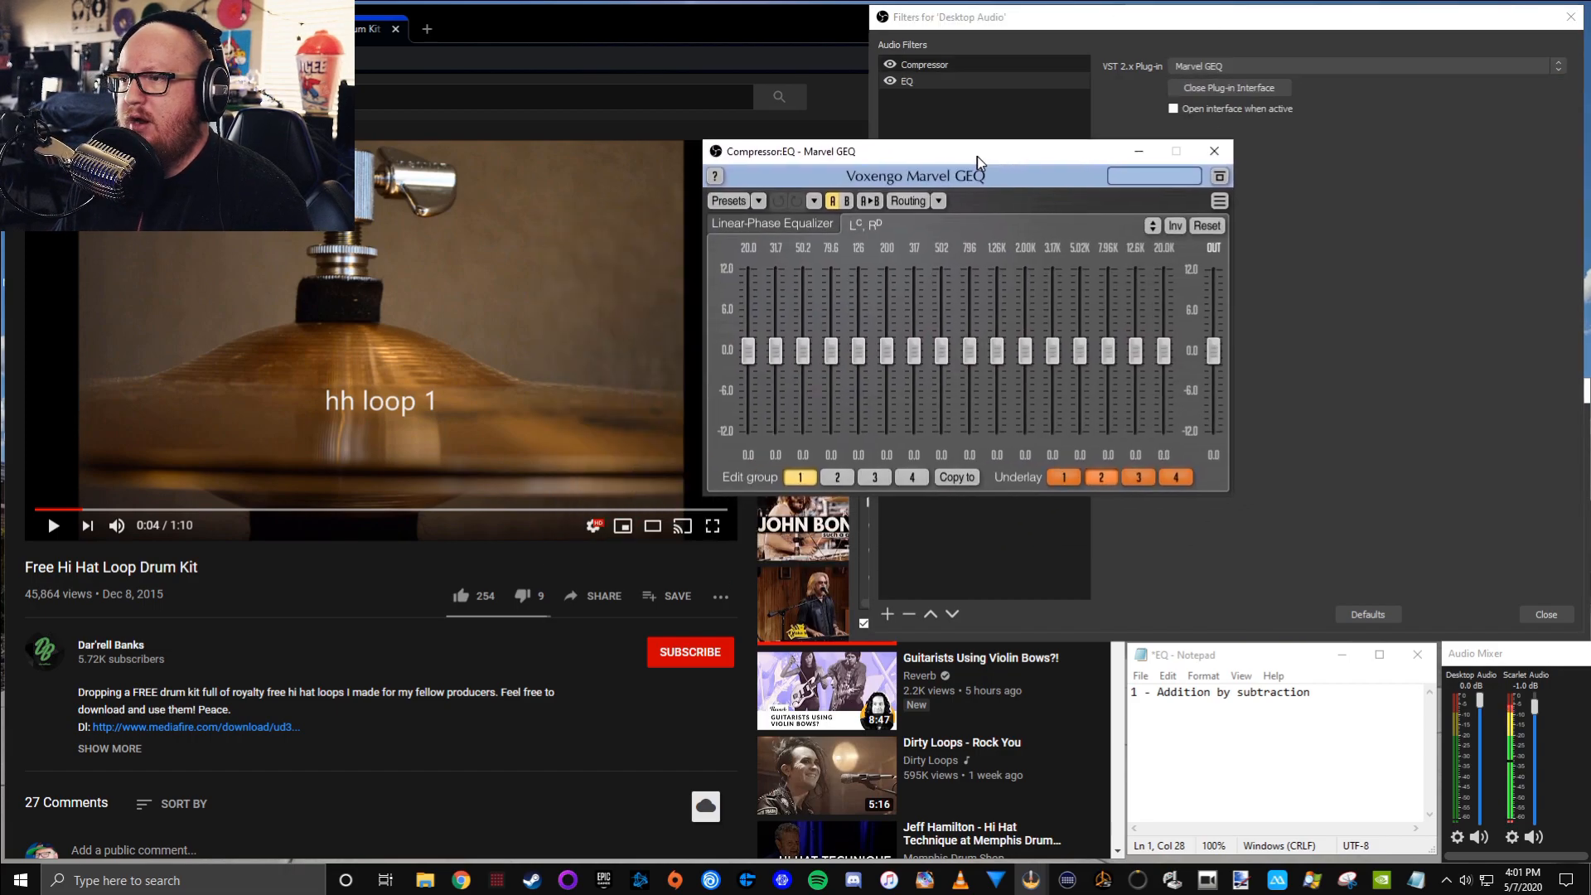
drag(880, 146, 868, 135)
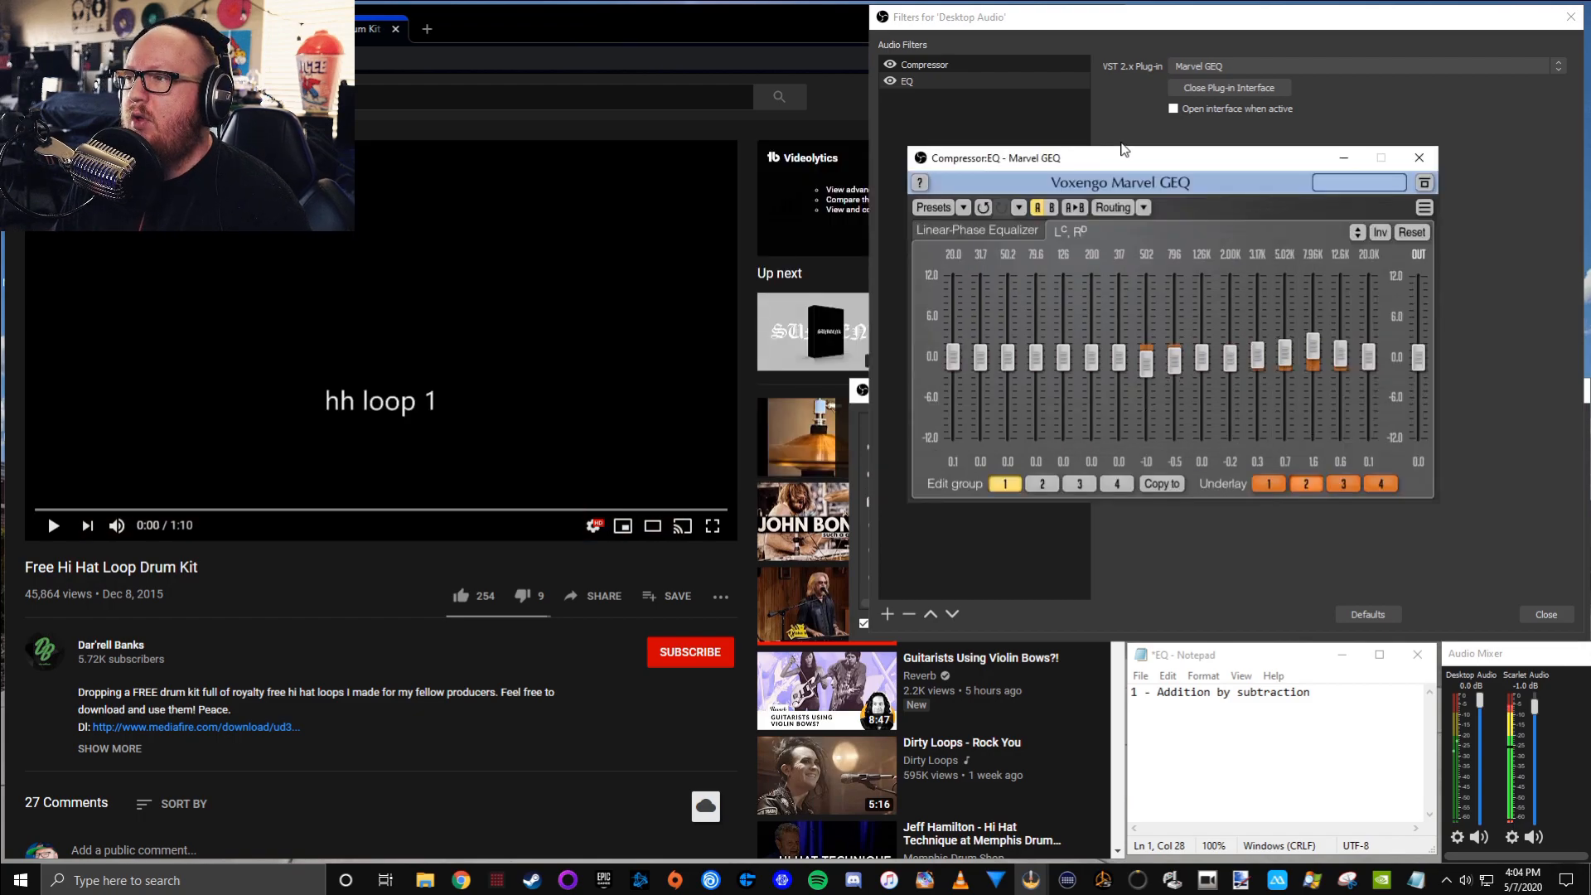
Reset the Marvel GEQ bands and play the hi-hat loop video with the equalizer in view
mouse_move(1127, 162)
mouse_down()
mouse_move(1142, 156)
mouse_move(1121, 167)
mouse_up()
click(1404, 233)
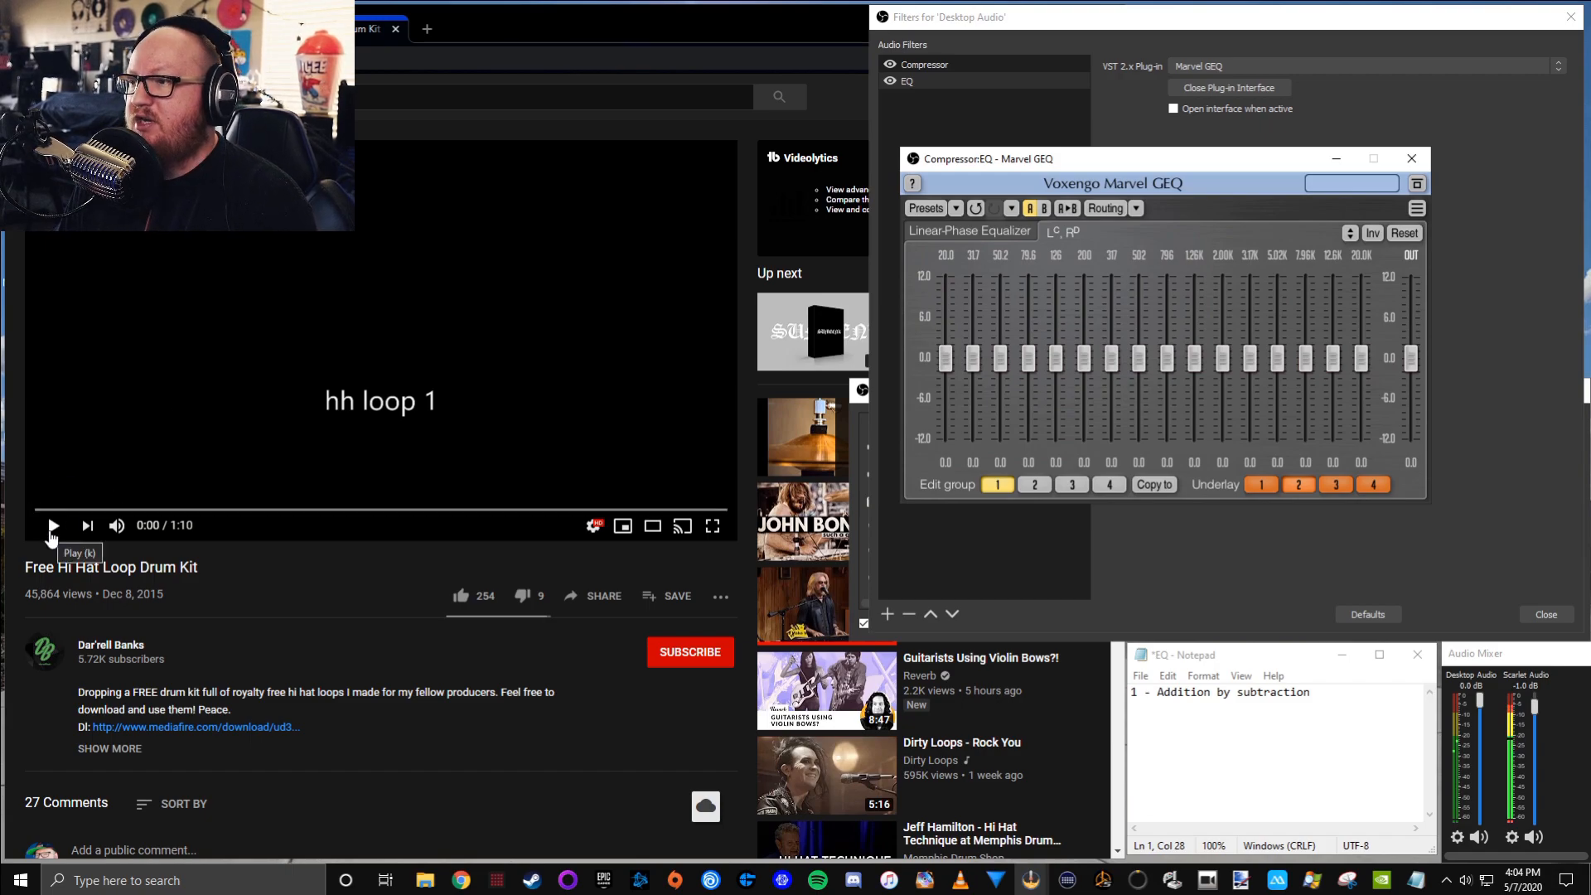
click(52, 530)
drag(1246, 161, 1255, 166)
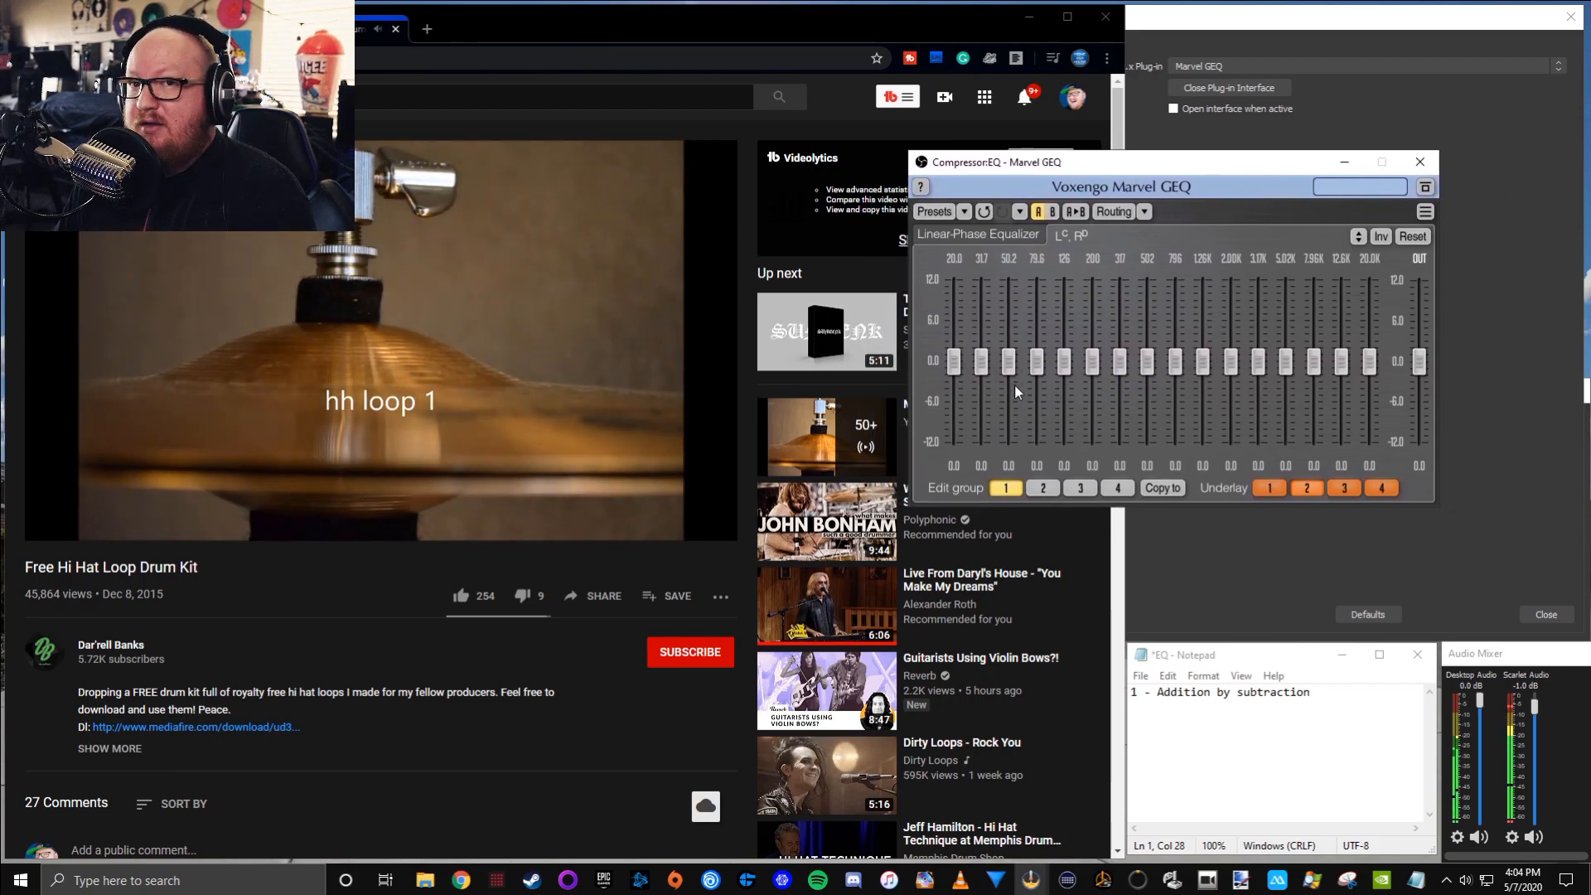
Cut the 20.0, 31.7, 50.2, 79.6, 126 and 200 Hz bands to about -12 dB
drag(954, 361, 954, 443)
drag(982, 362, 982, 441)
drag(1009, 363, 1010, 441)
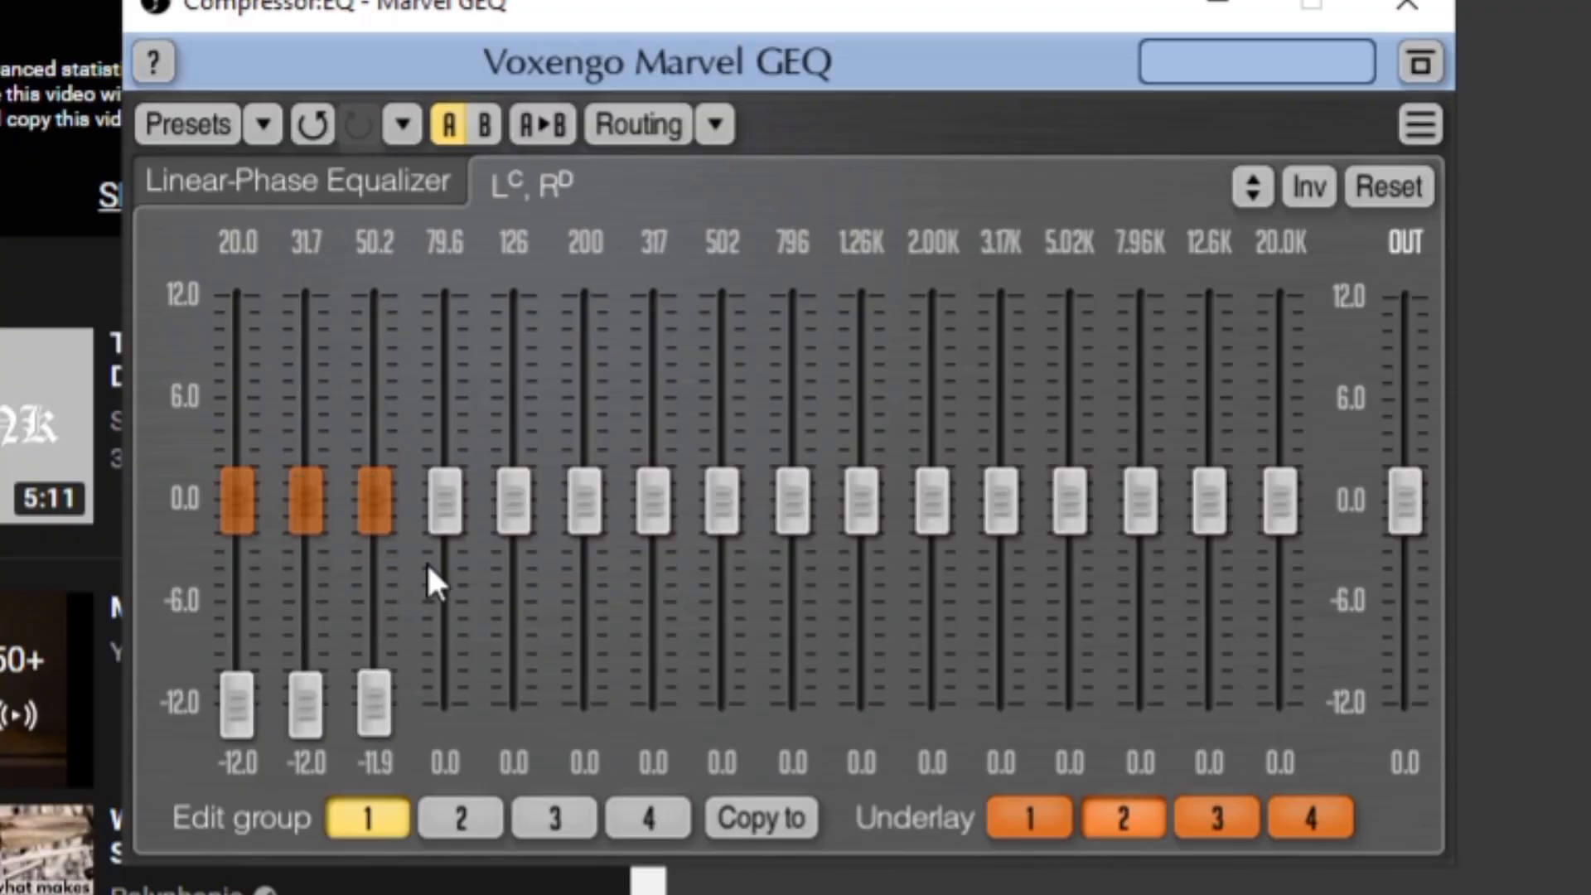
drag(440, 497, 445, 690)
drag(495, 501, 514, 692)
drag(590, 489, 589, 683)
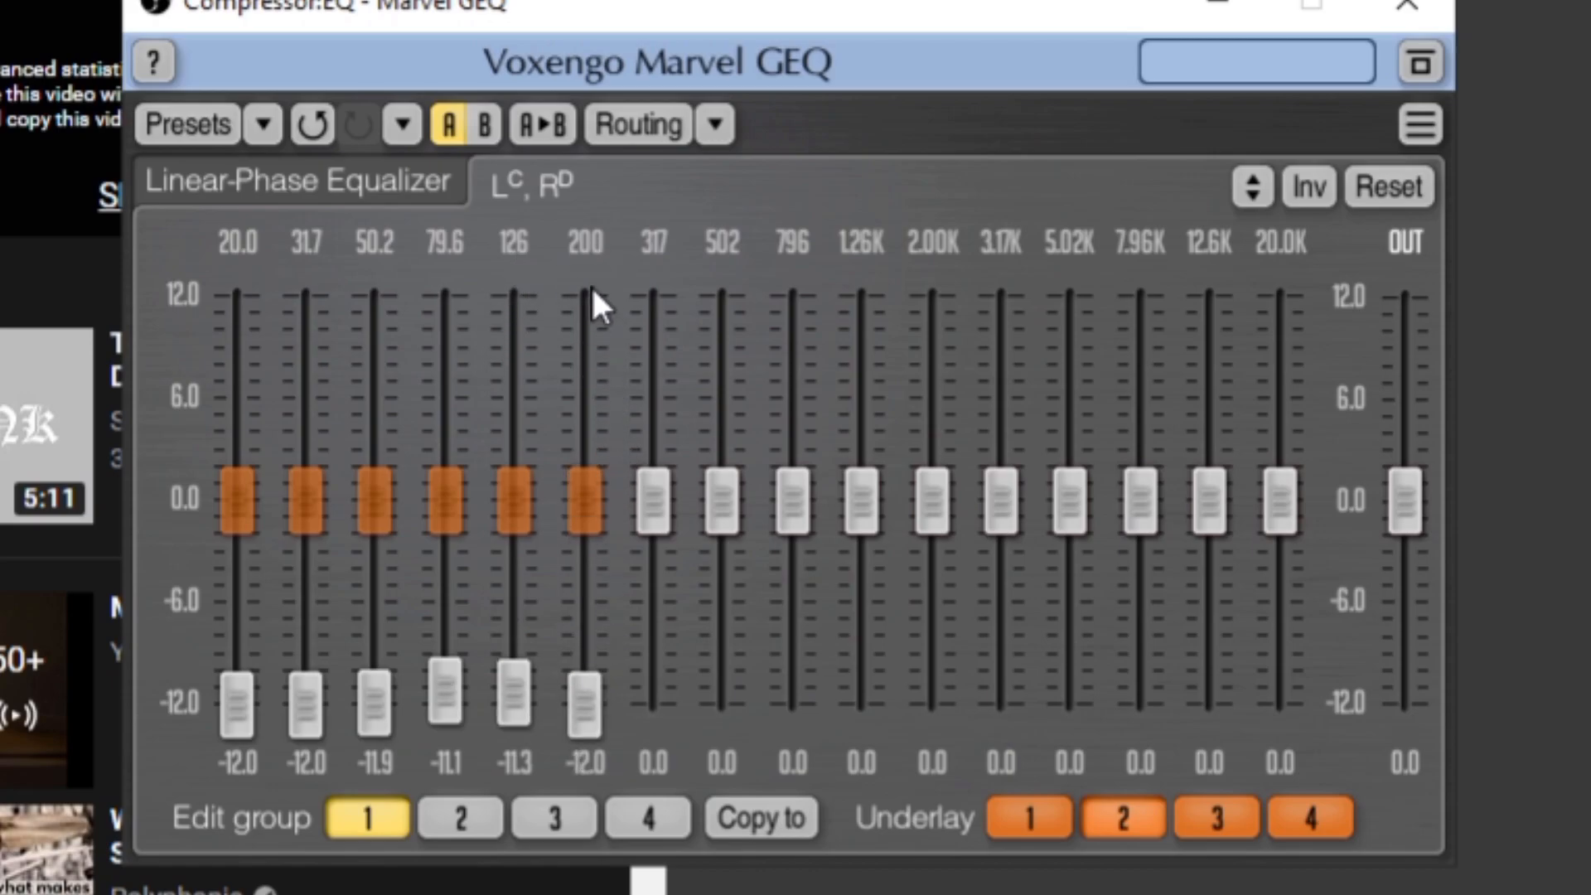
Cut the 317 and 502 Hz bands to -12.0 dB and even out the 31.7 to 126 Hz bands at about -12 dB
drag(638, 512, 652, 704)
drag(721, 496, 723, 693)
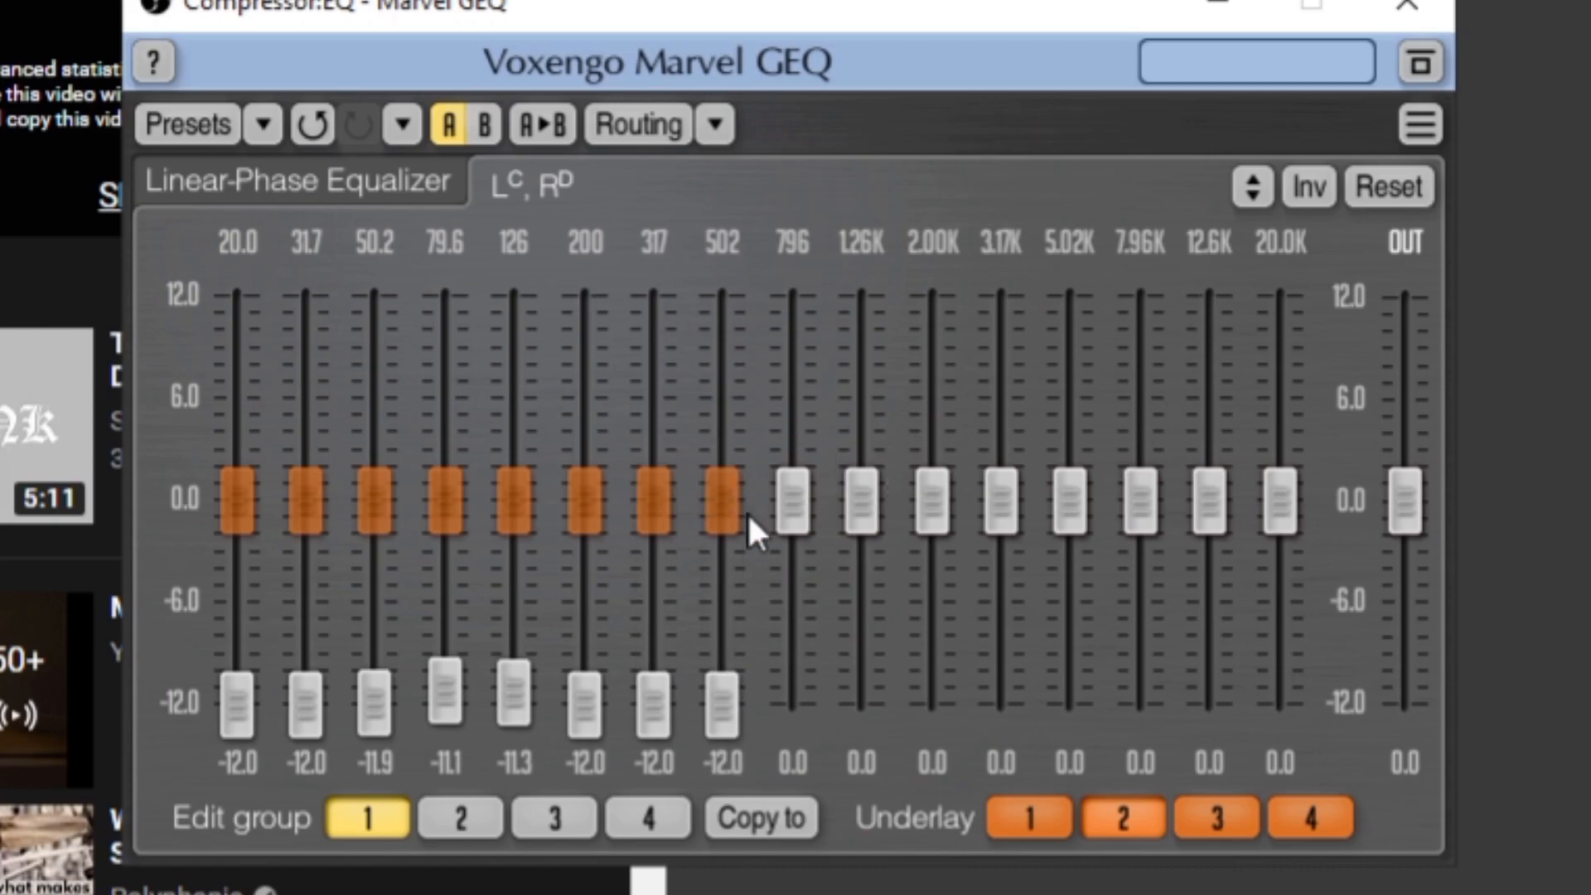
mouse_move(531, 672)
mouse_down()
mouse_move(364, 655)
mouse_move(369, 688)
mouse_move(320, 705)
mouse_up()
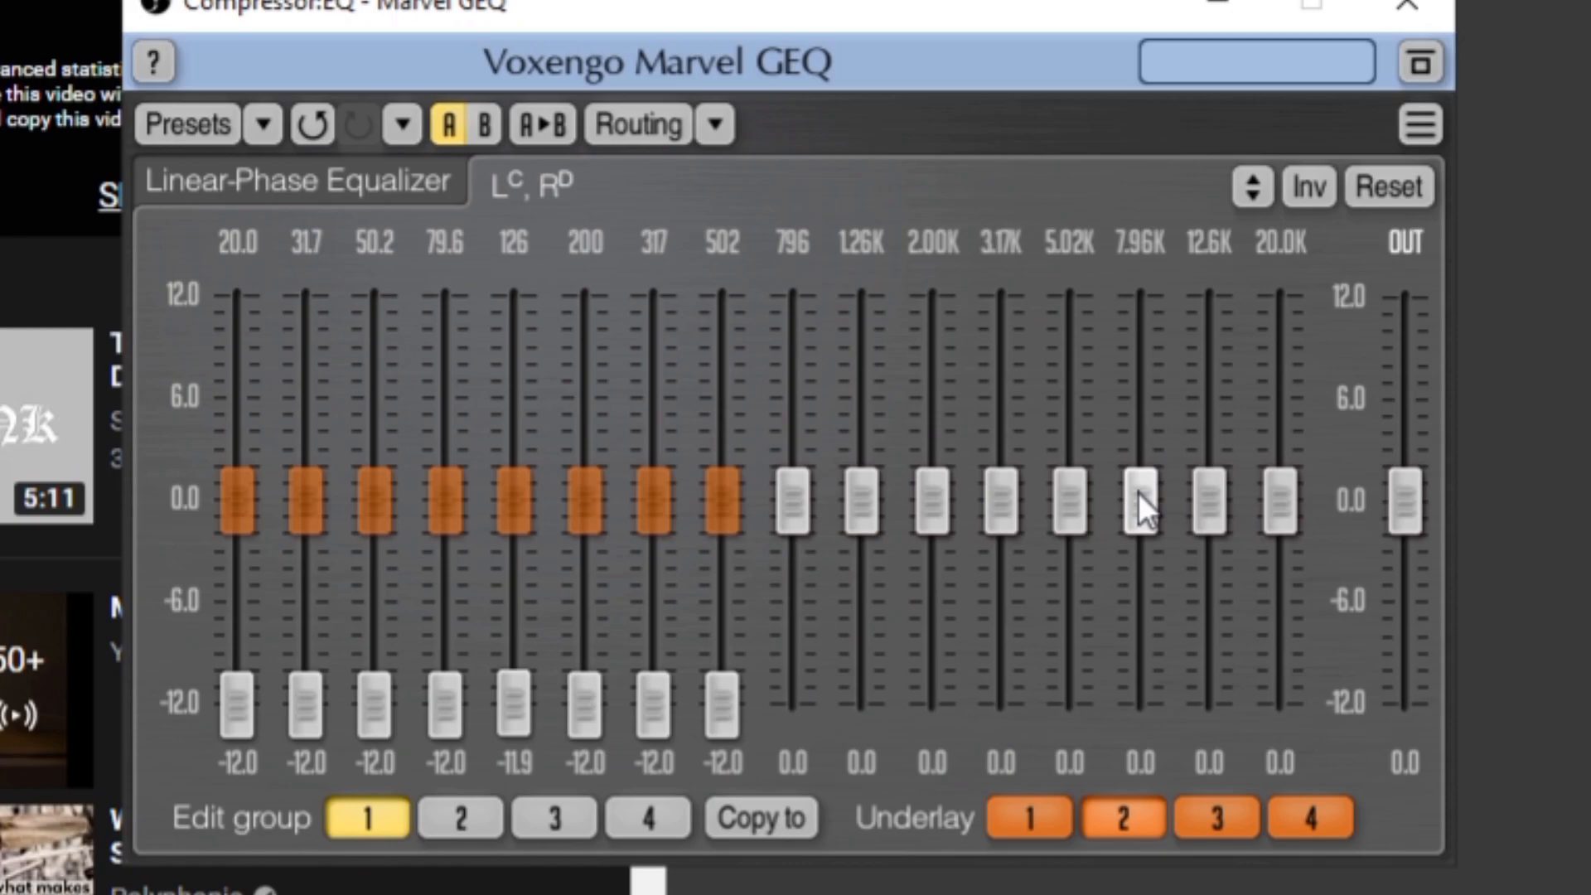
Boost the high bands: 5.02K to 5.4 dB, 7.96K to 7.2 dB, 12.6K to 6.7 dB and 20.0K to 2.1 dB
drag(1140, 492, 1139, 393)
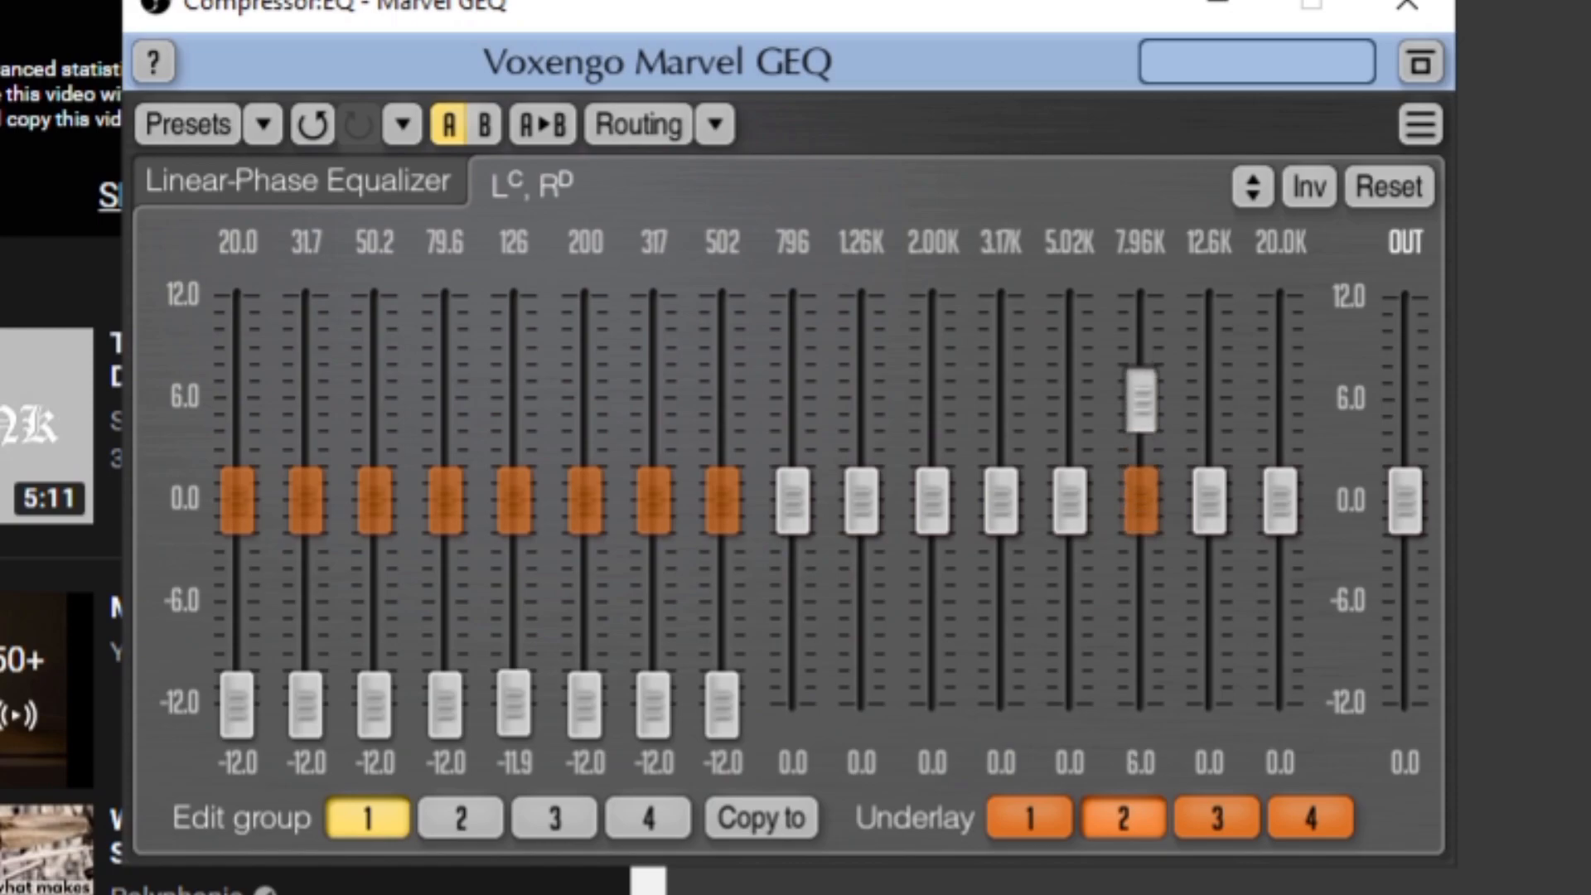
drag(1197, 497, 1209, 414)
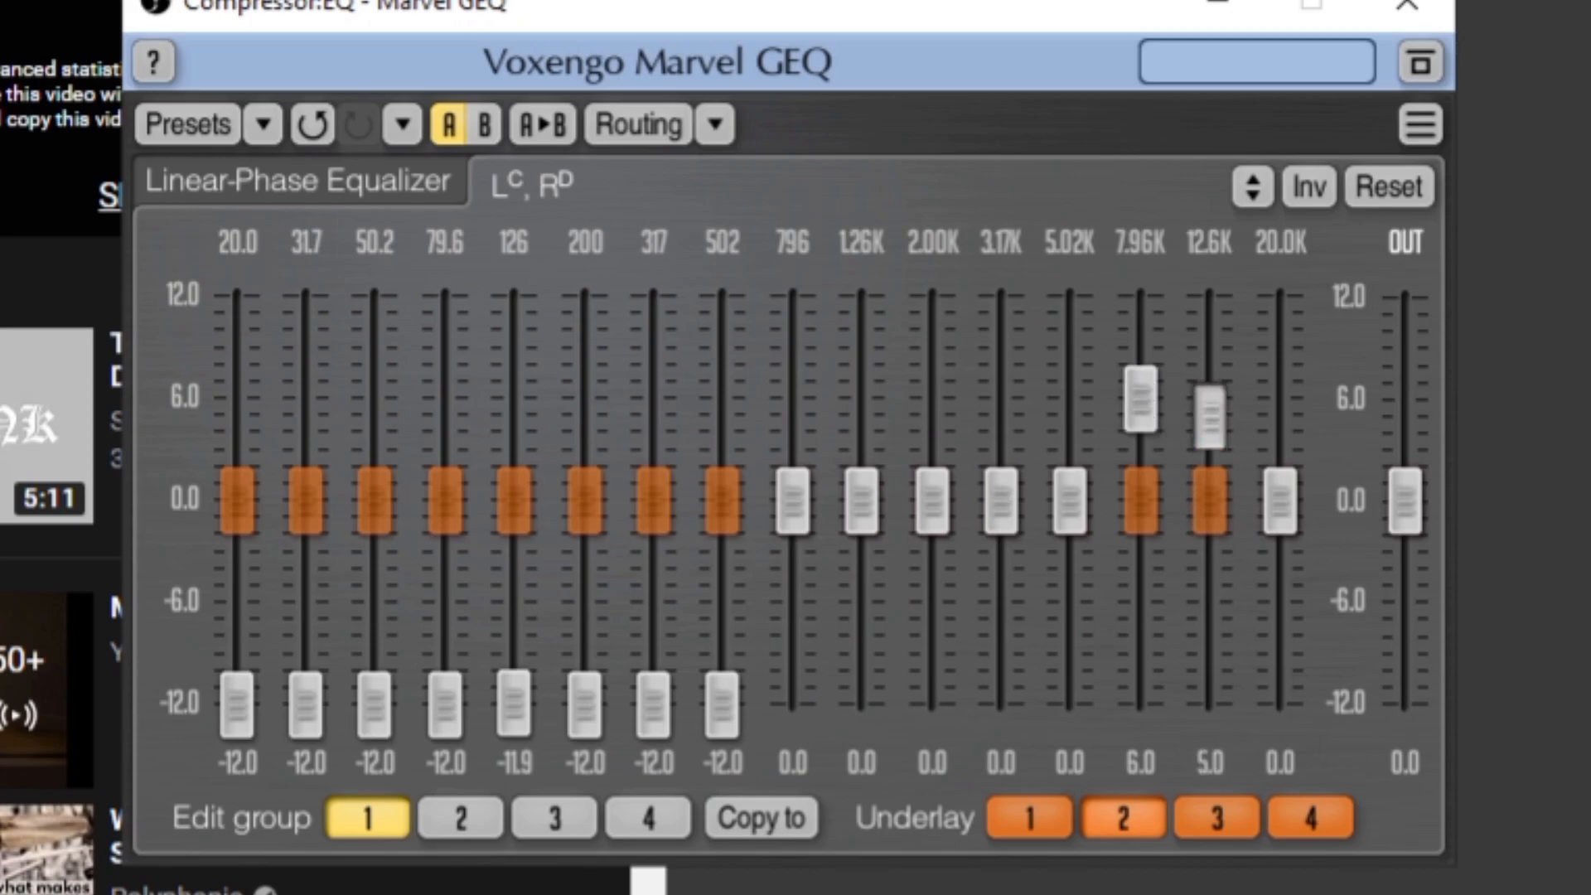
mouse_move(1280, 501)
mouse_down()
mouse_move(1285, 410)
mouse_move(1291, 474)
mouse_up()
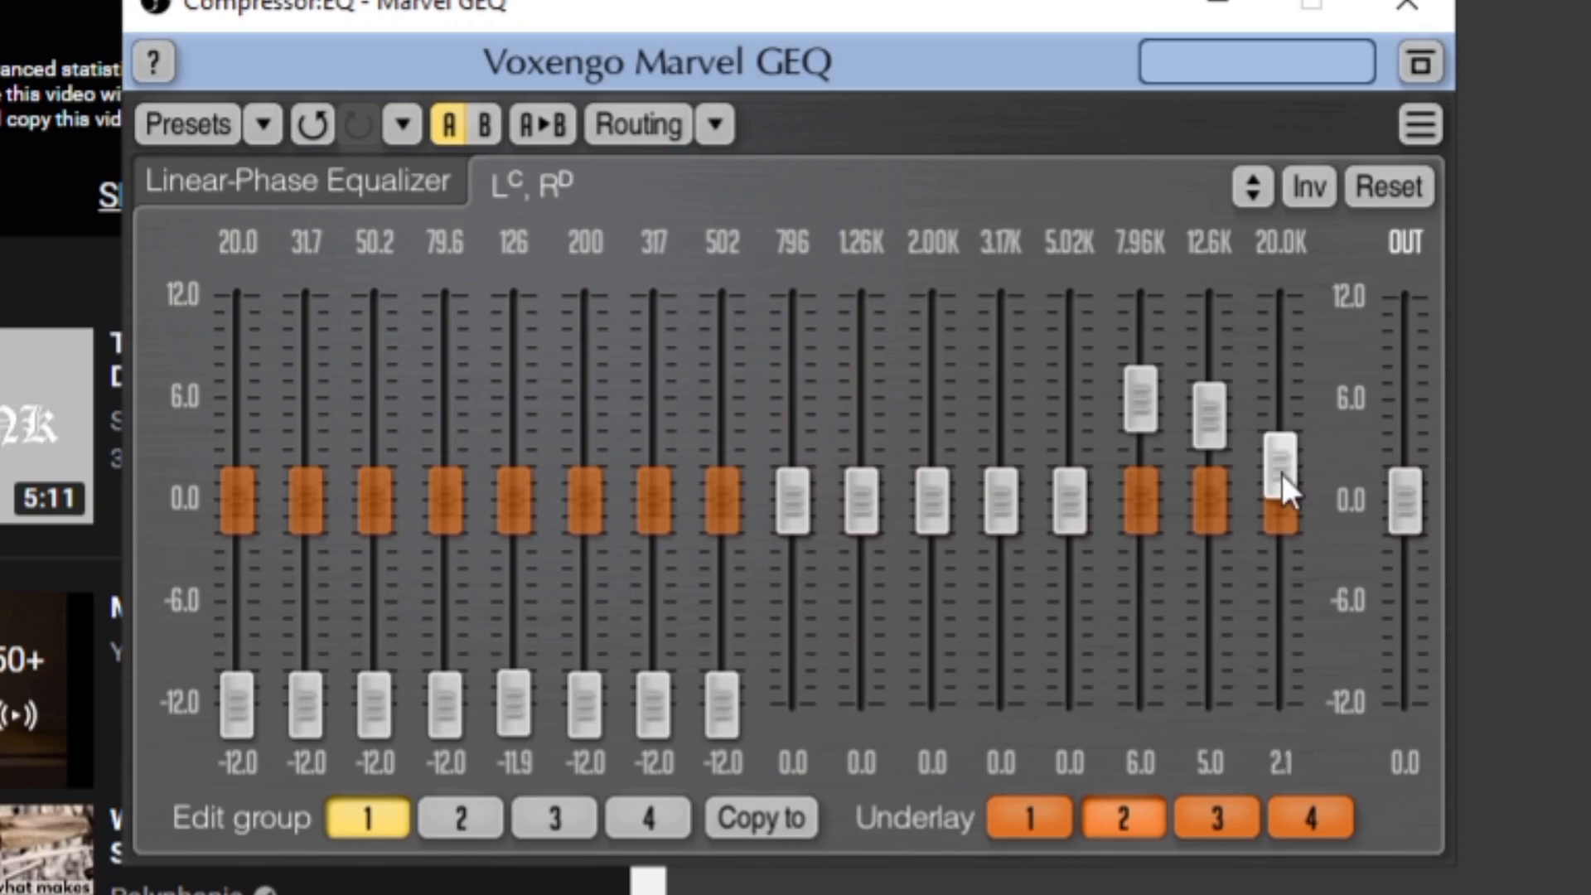
drag(1216, 424, 1217, 406)
mouse_move(1063, 494)
mouse_down()
mouse_move(1065, 402)
mouse_move(1140, 396)
mouse_move(1140, 378)
mouse_up()
drag(1218, 424, 1218, 413)
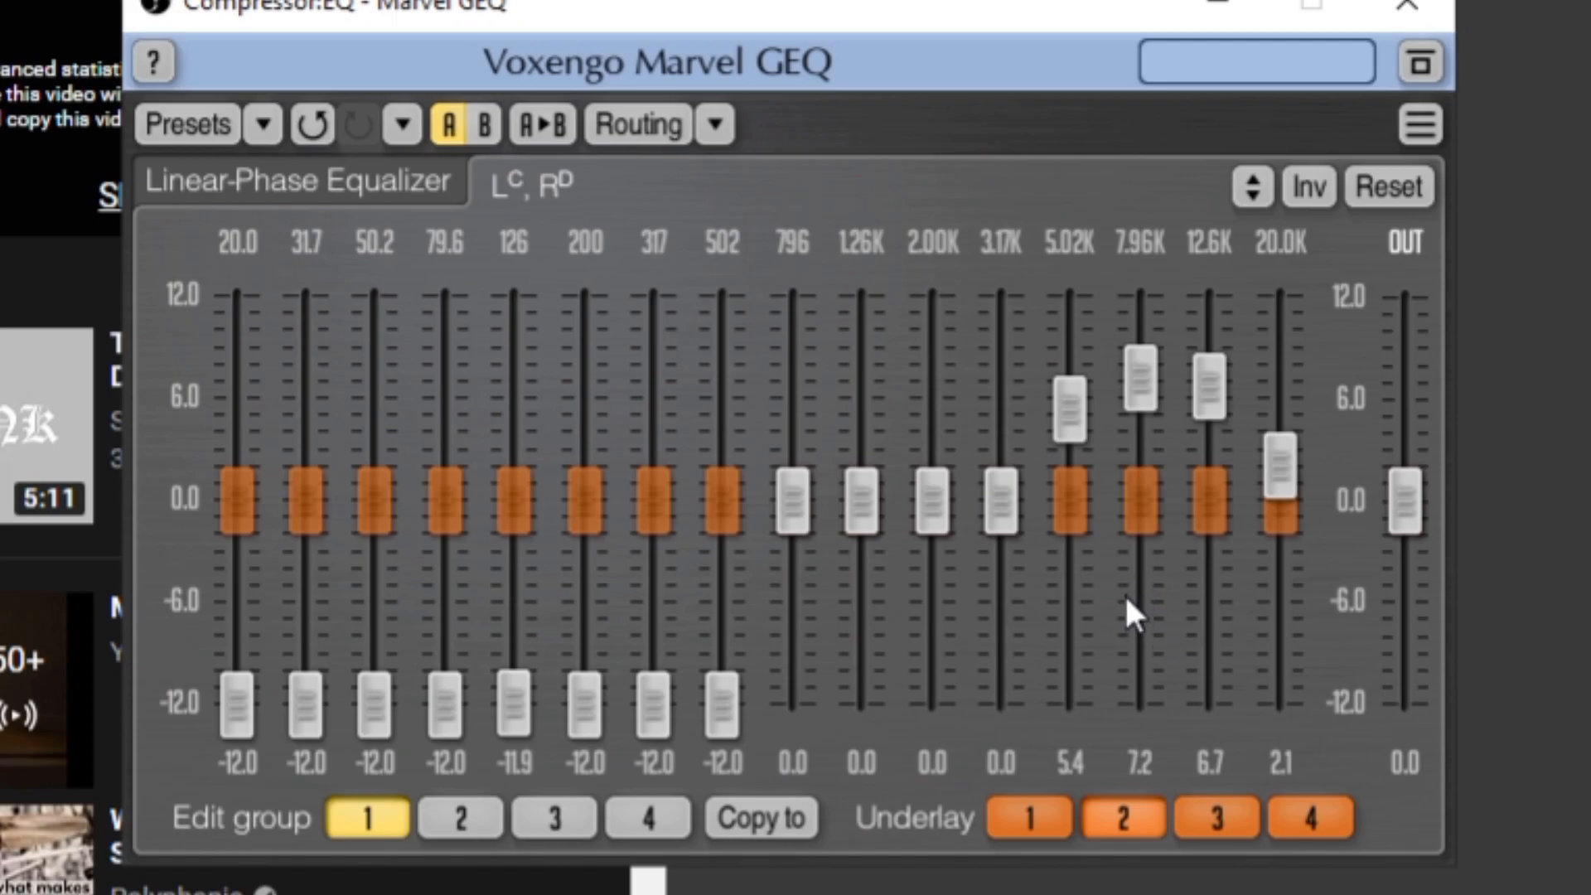
Lower the high bands: 5.02K to 0.2 dB, 7.96K to -5.4 dB, 12.6K to -5.2 dB and 20.0K to -7.2 dB
drag(1075, 420, 1073, 508)
drag(1152, 421, 1145, 539)
drag(1215, 400, 1213, 496)
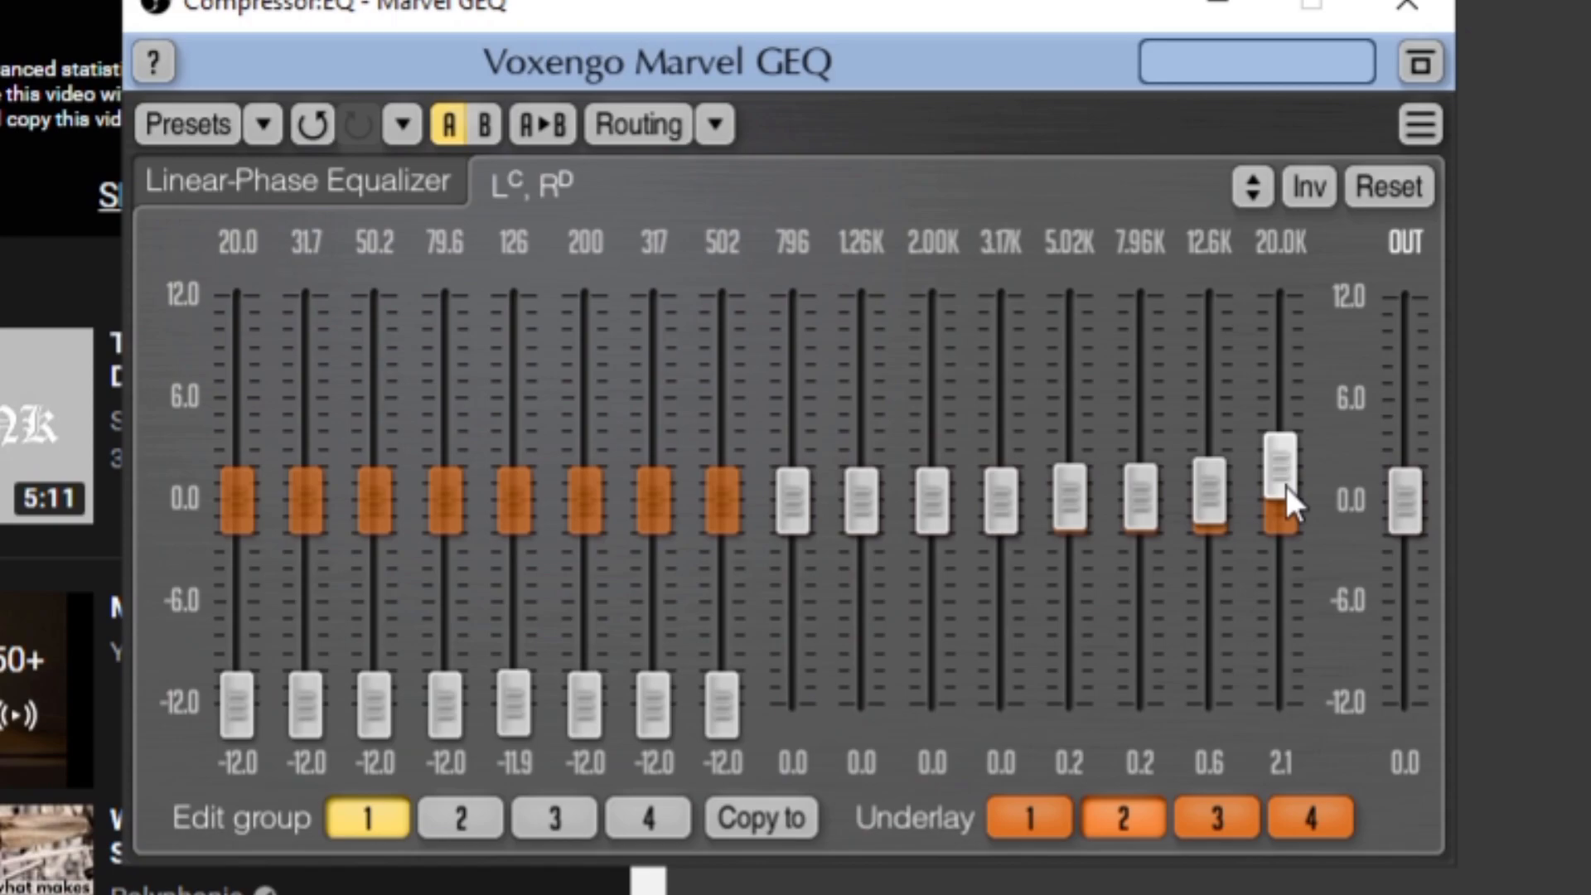
drag(1287, 486, 1284, 643)
drag(1223, 530, 1211, 593)
drag(1141, 499, 1141, 592)
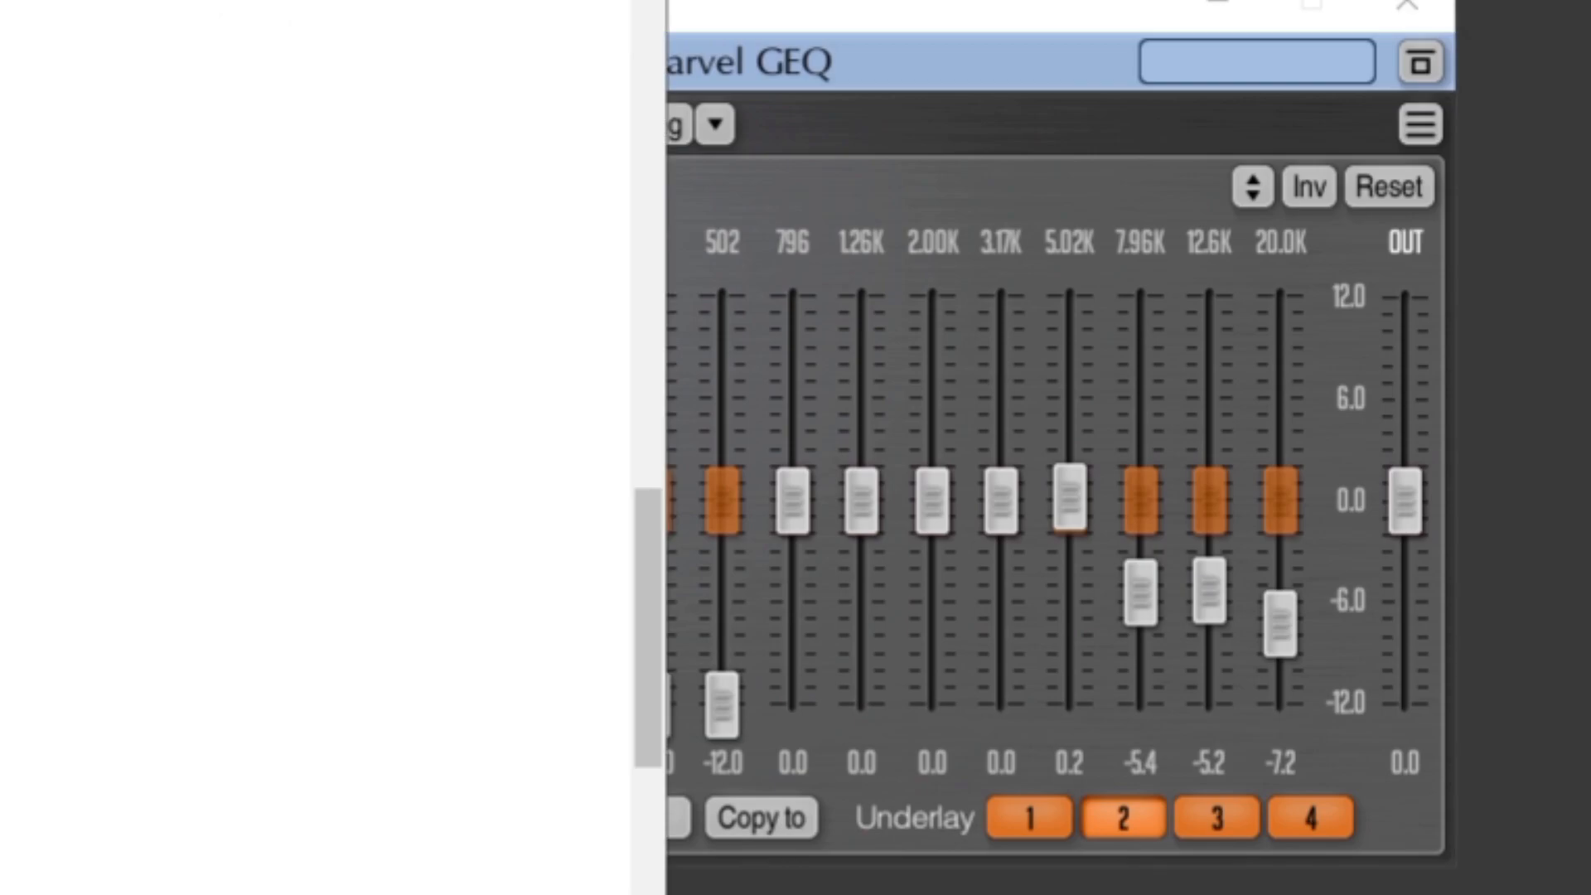
Slope the high bands down to -0.3 dB at 2.00K, -1.2 at 3.17K, -2.8 at 5.02K, -4.6 at 7.96K, -6.9 at 12.6K and -8.6 at 20.0K
click(860, 4)
drag(1070, 497, 1069, 551)
drag(1140, 592, 1226, 656)
drag(1073, 569, 1073, 565)
drag(1000, 512, 1000, 534)
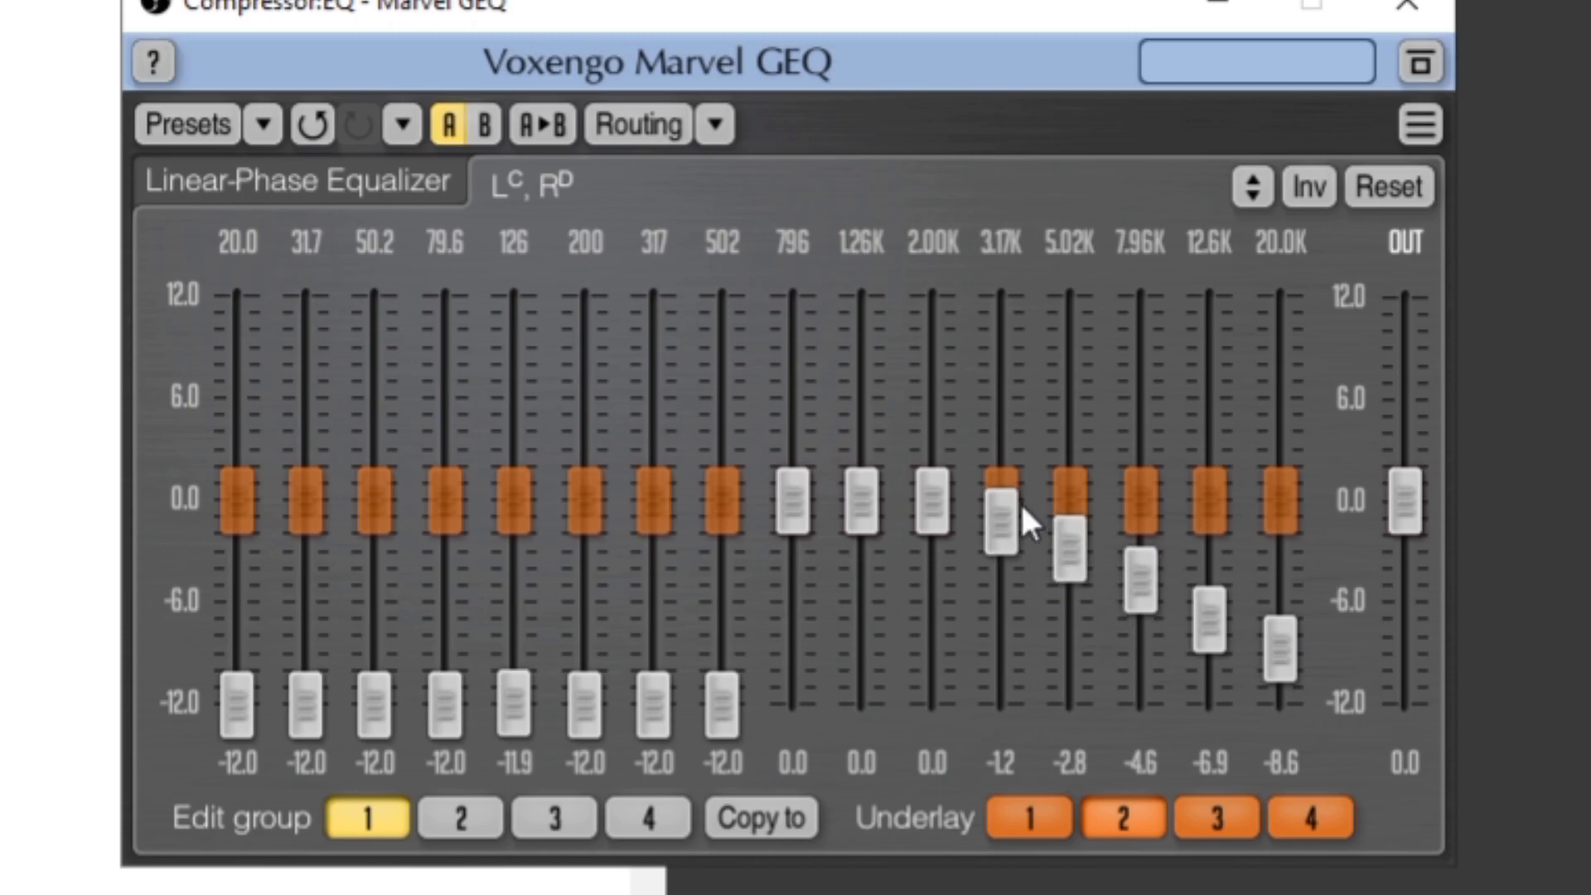
drag(928, 485, 942, 519)
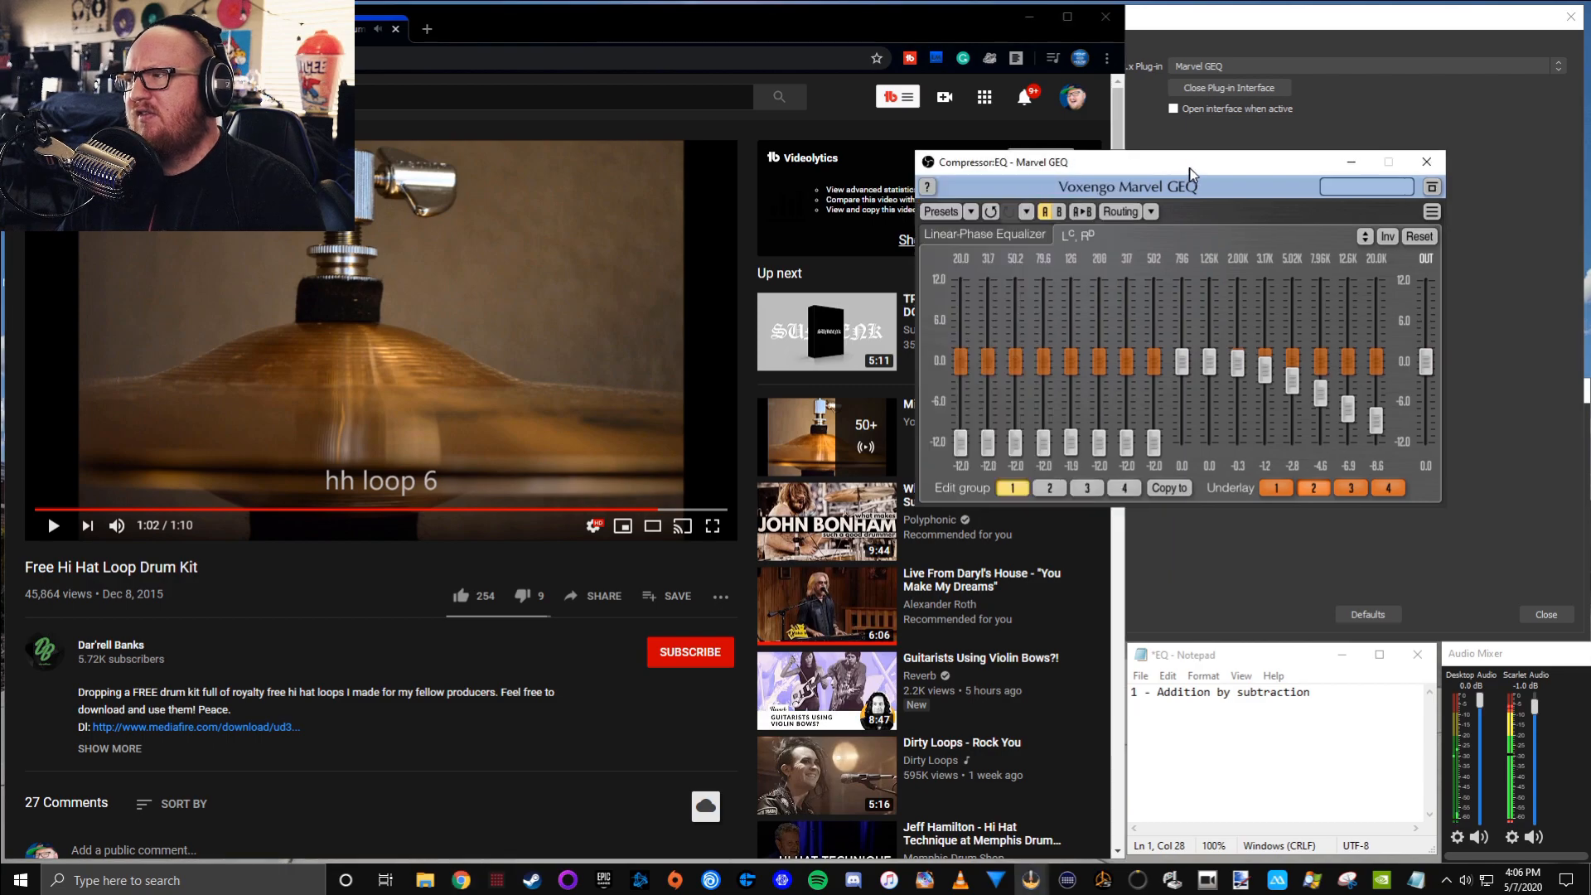
drag(1190, 173, 1284, 158)
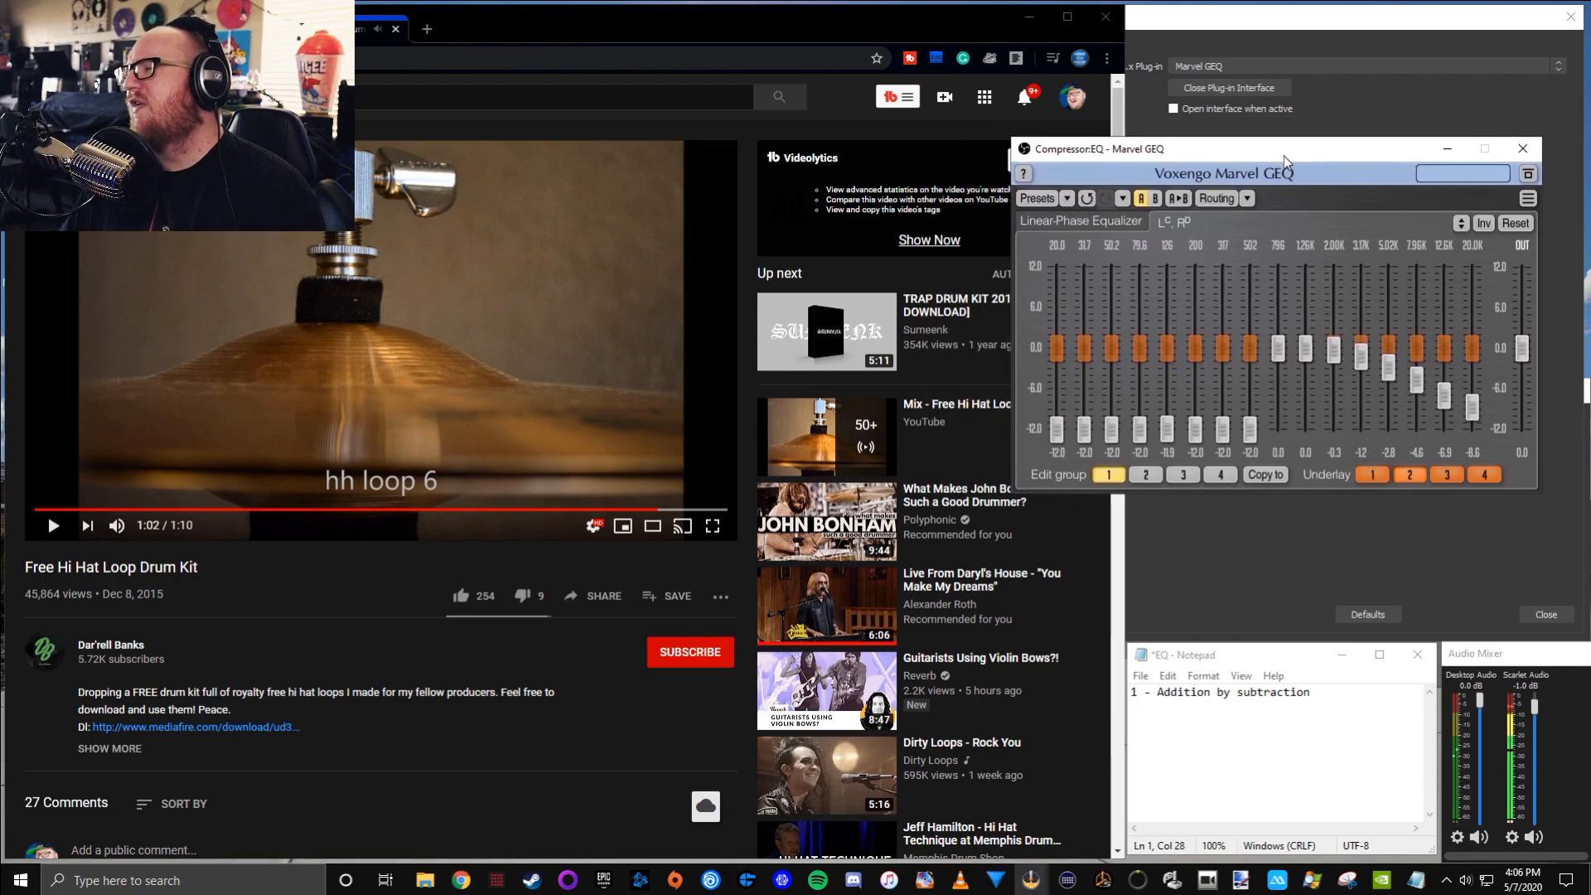